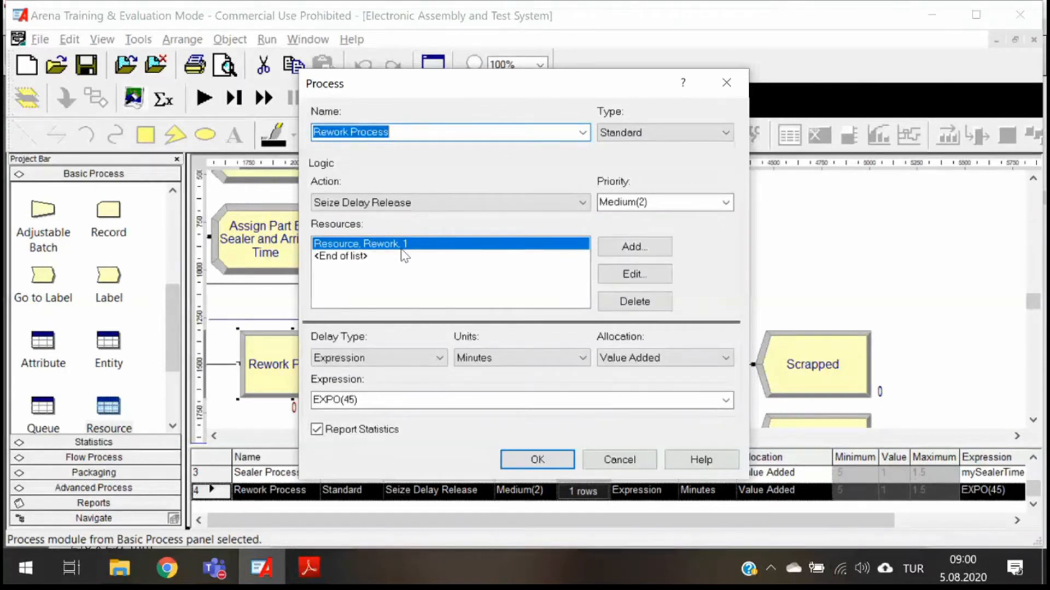
- Close the Rework Process dialog and set the hours per day to 16 in the run setup's replication parameters
click(725, 83)
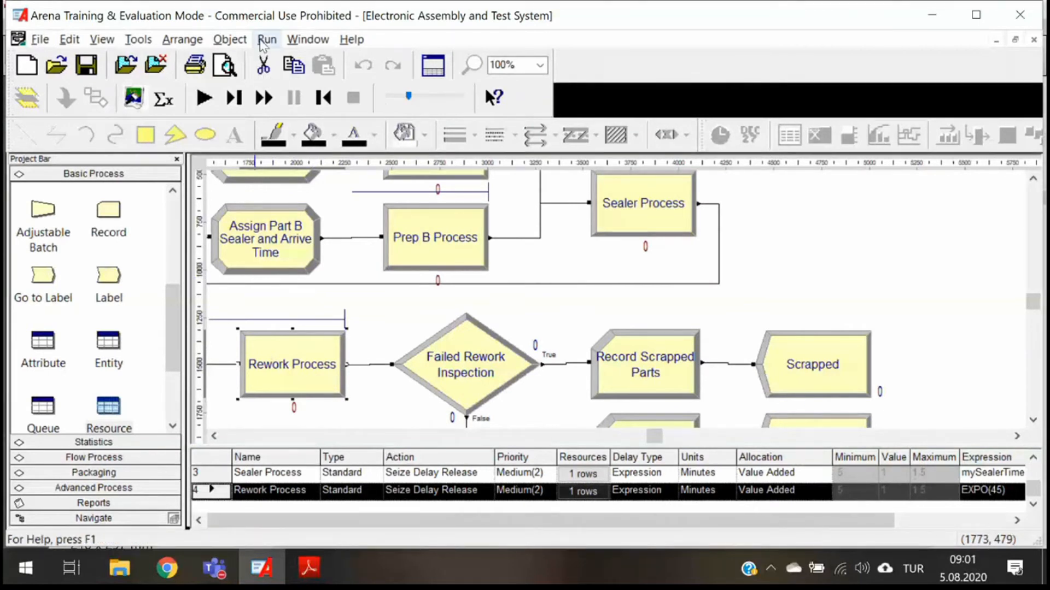
click(266, 40)
click(278, 60)
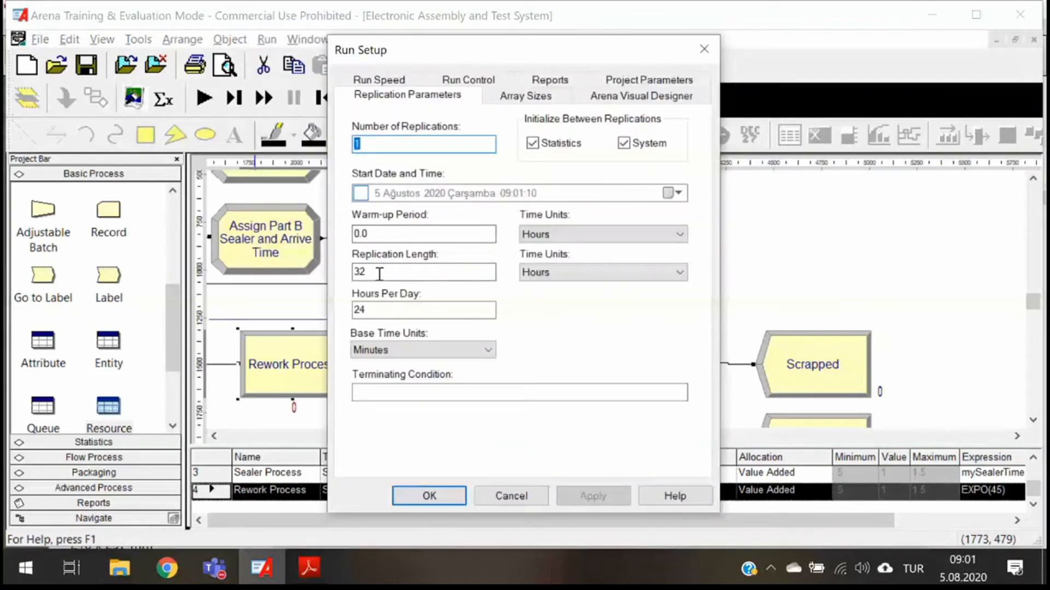
click(381, 311)
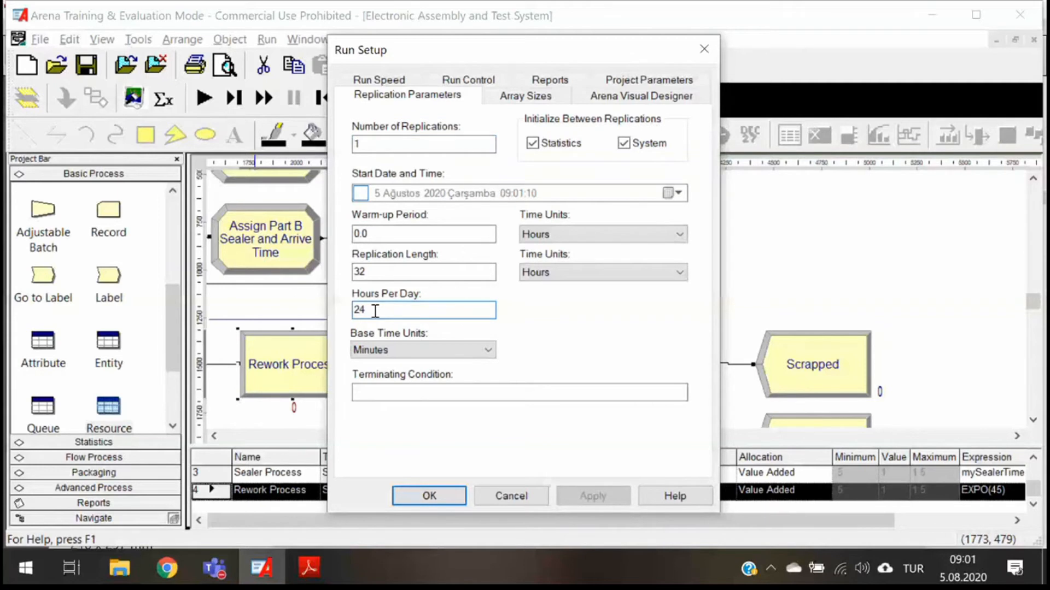
double_click(375, 311)
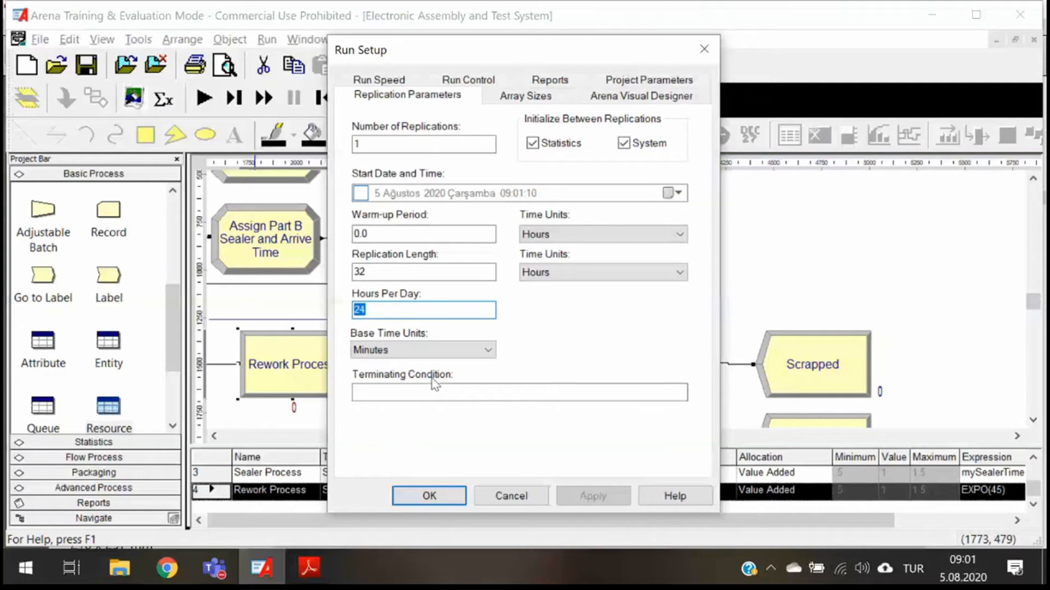
text(16)
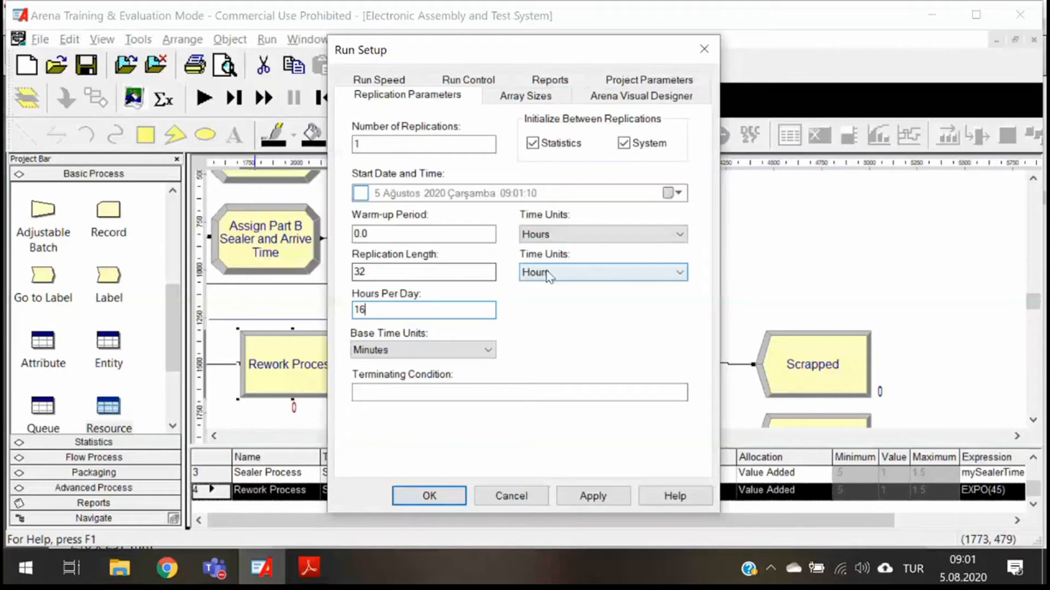
- Set the replication length to 20 days and accept the run setup
double_click(351, 272)
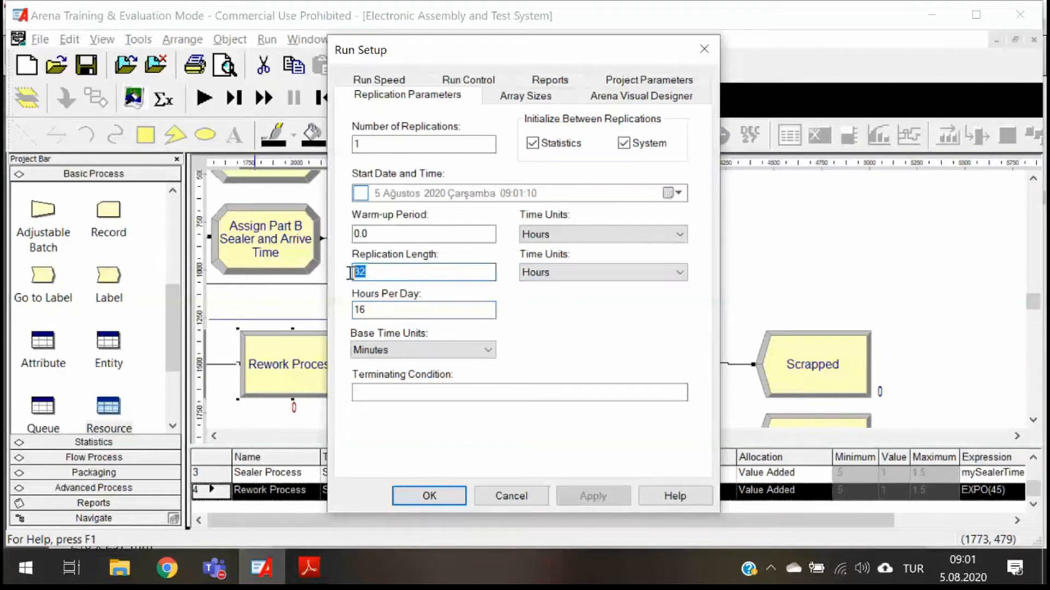
click(639, 274)
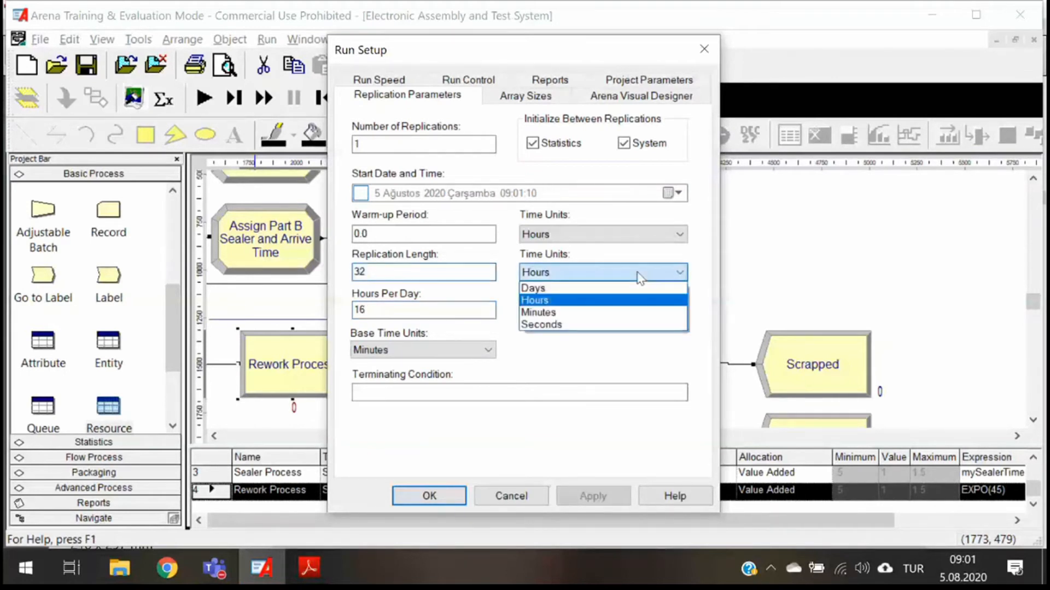
drag(390, 273, 313, 277)
text(20)
click(548, 273)
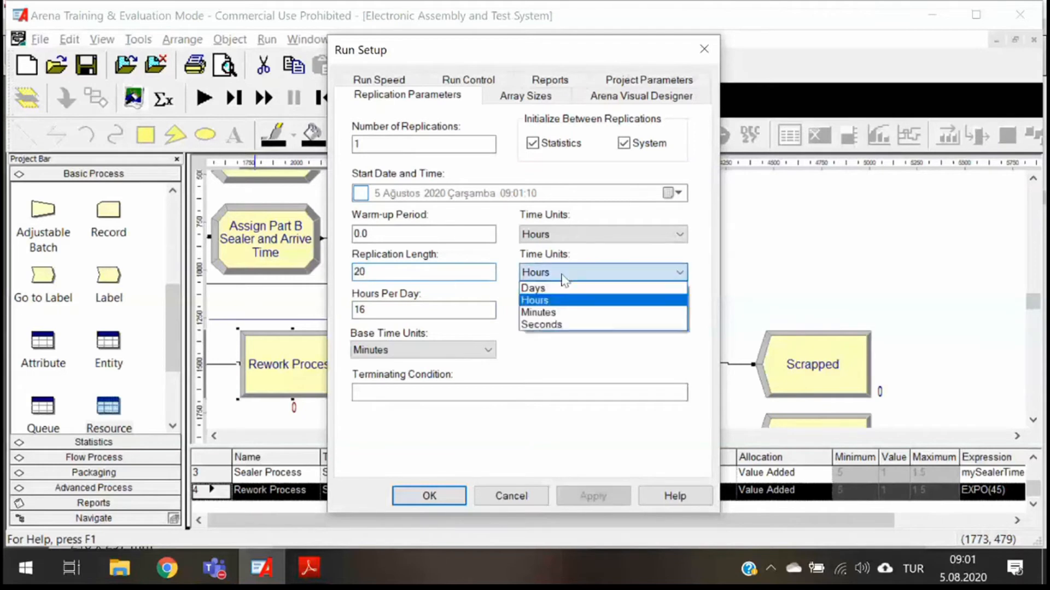
click(547, 289)
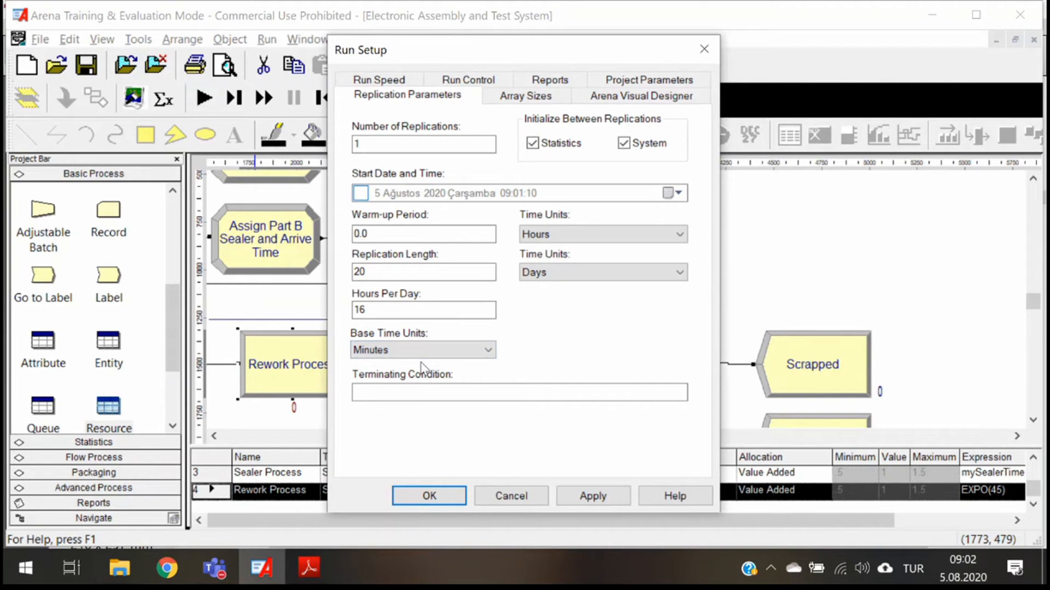
click(424, 502)
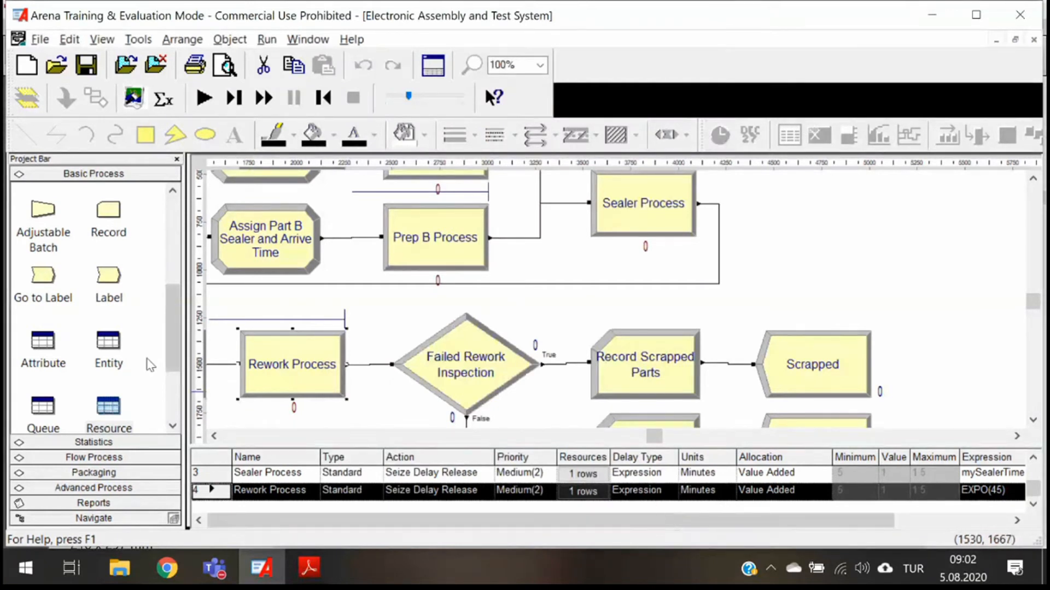
- Show the Resource module's spreadsheet and enlarge its area to fit all resource rows
scroll(175, 347, down, 3)
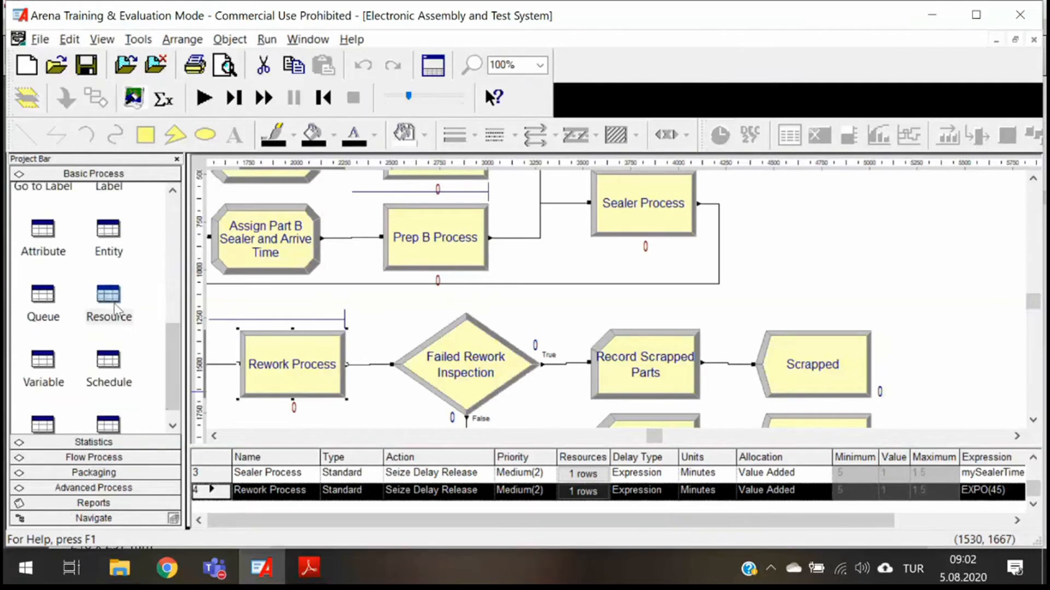
click(114, 307)
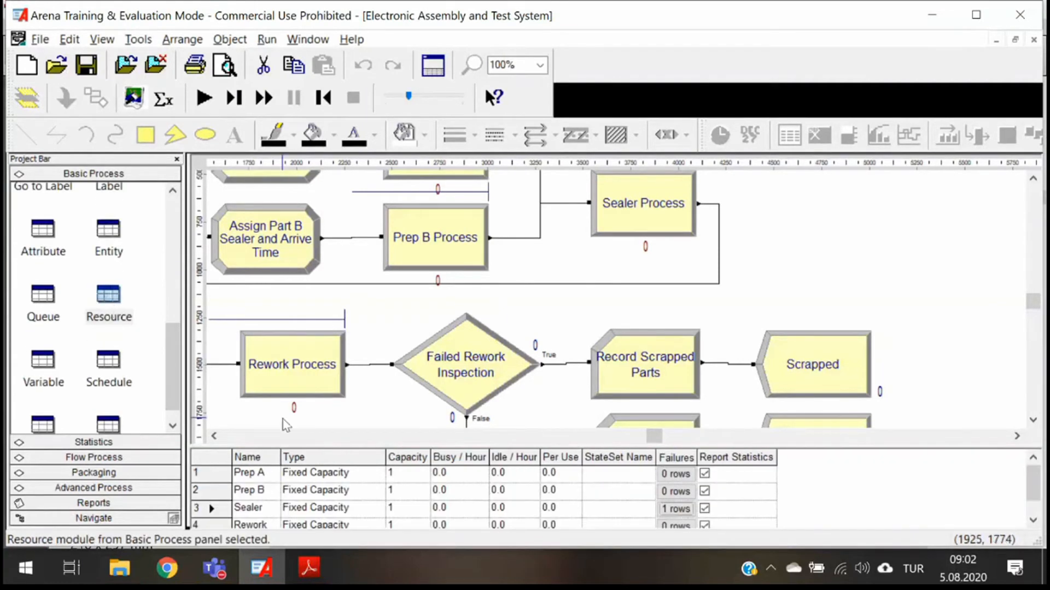
scroll(272, 495, down, 2)
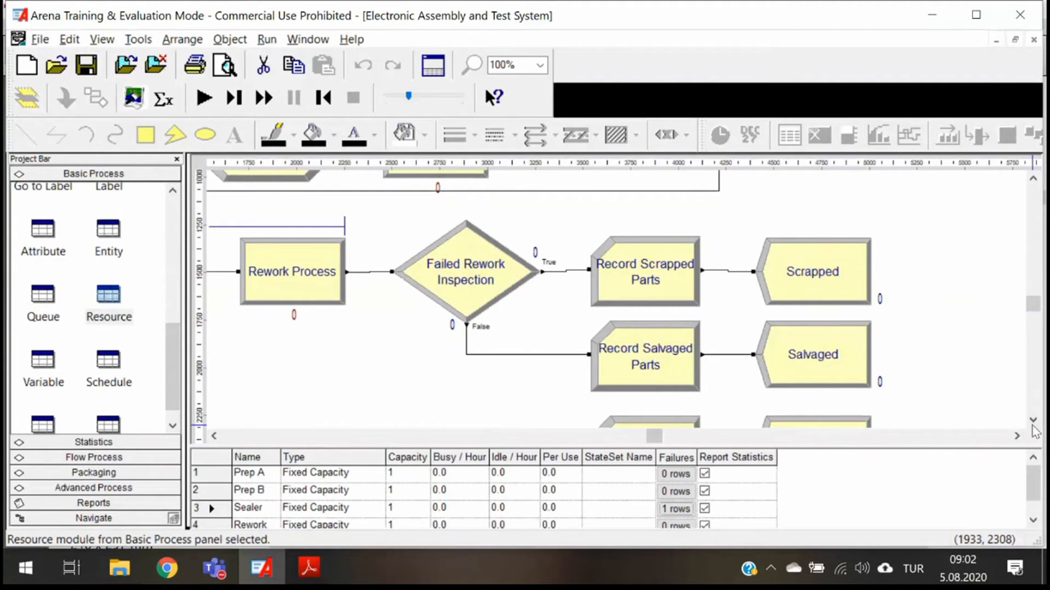
scroll(1036, 496, down, 1)
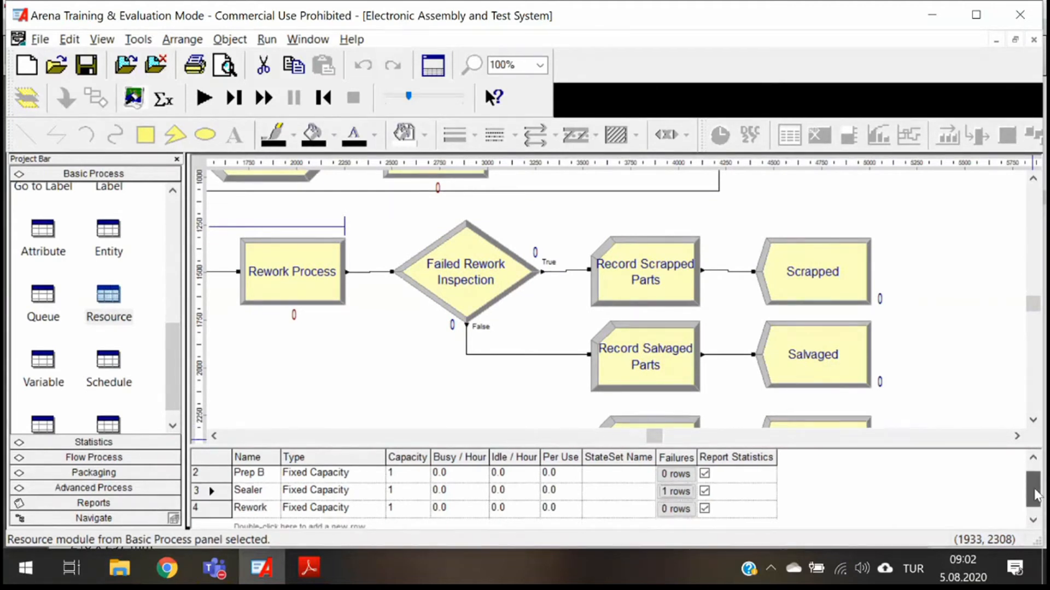
scroll(1036, 497, up, 1)
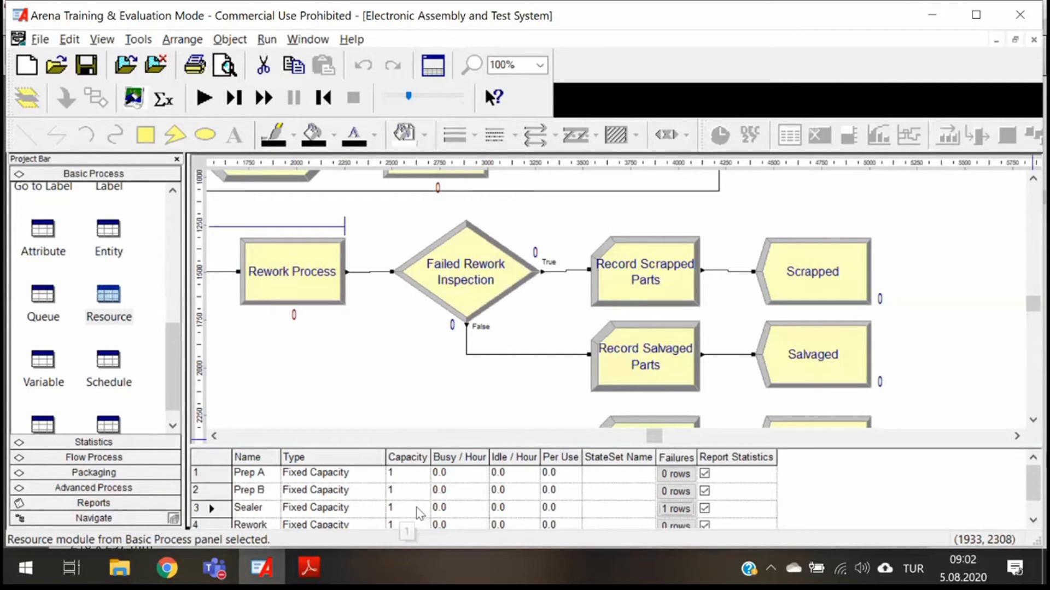
drag(592, 445, 594, 362)
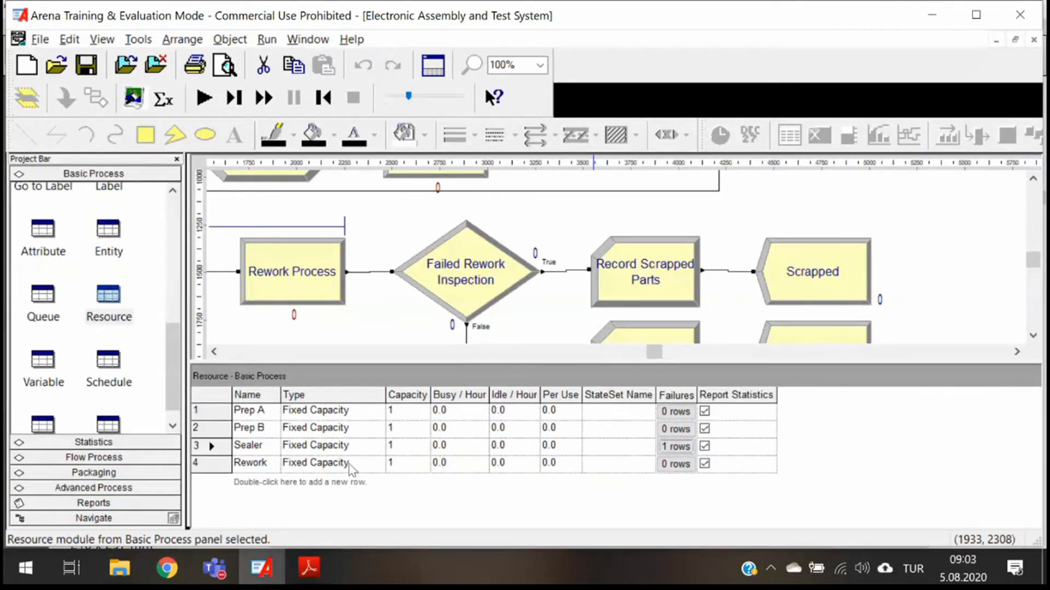
- Open the Rework resource for editing in its dialog and change its type to Based on Schedule
click(196, 463)
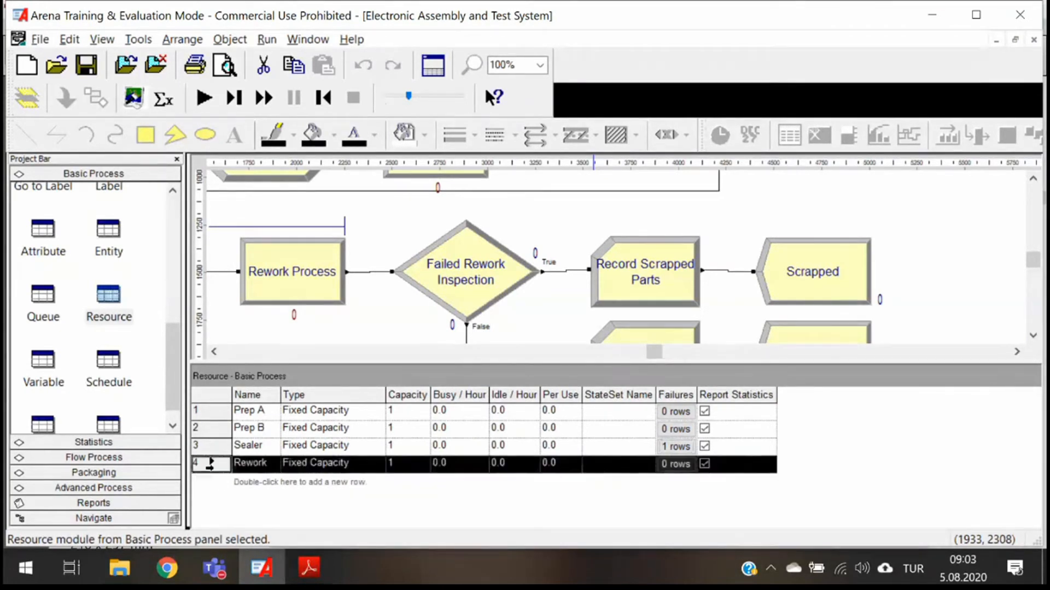
right_click(198, 466)
click(252, 439)
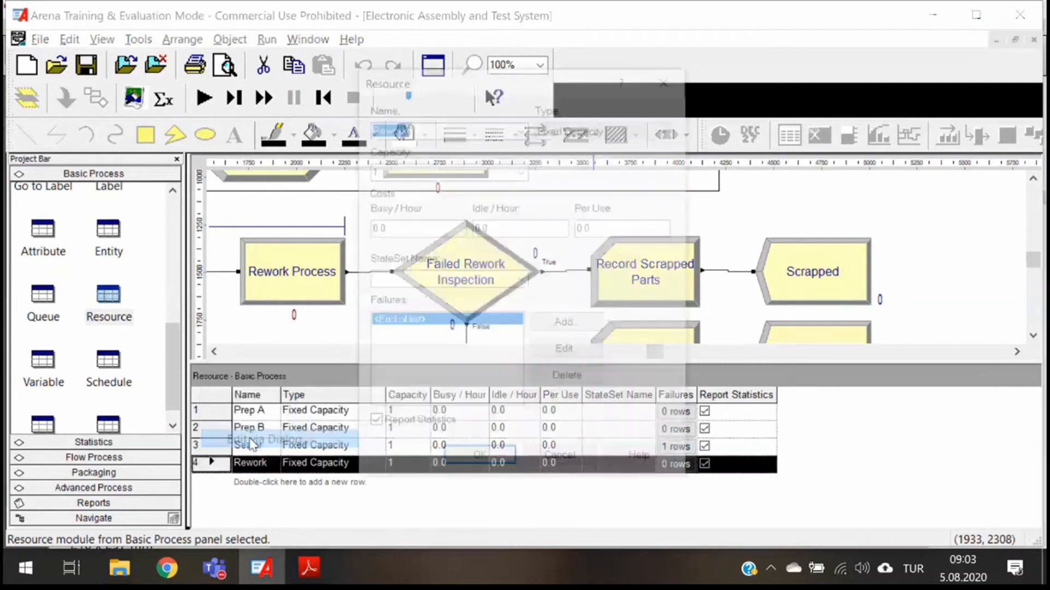
click(584, 130)
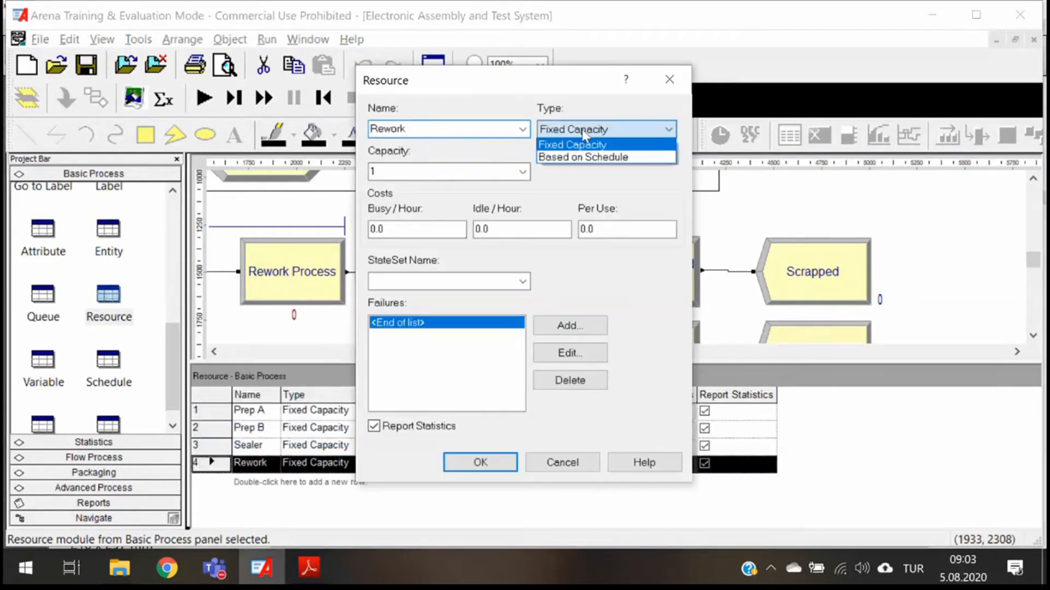
click(603, 158)
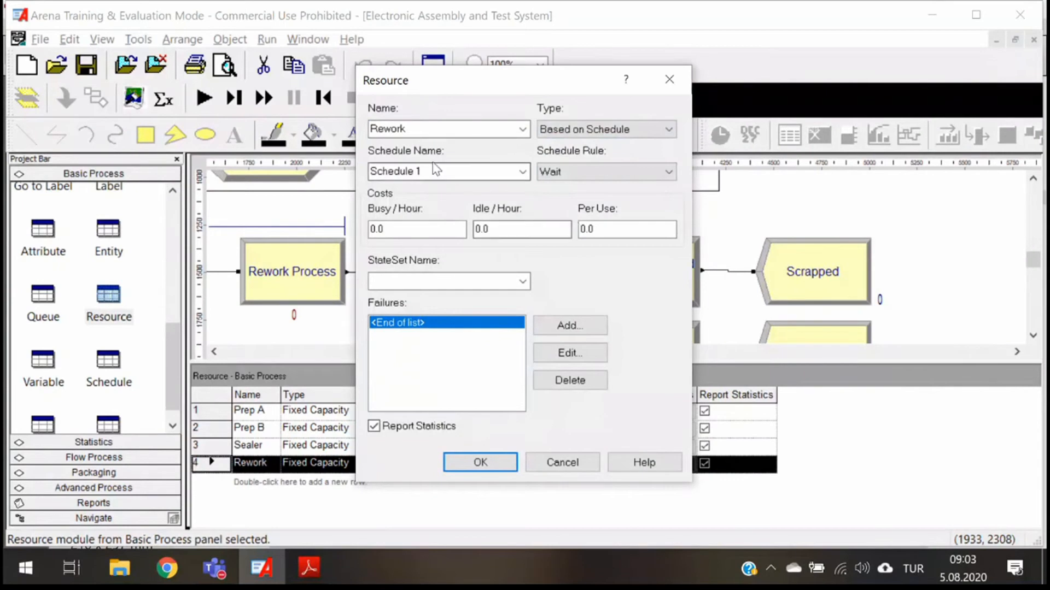
- Name the Rework resource's schedule "Rework Schedule"
click(399, 173)
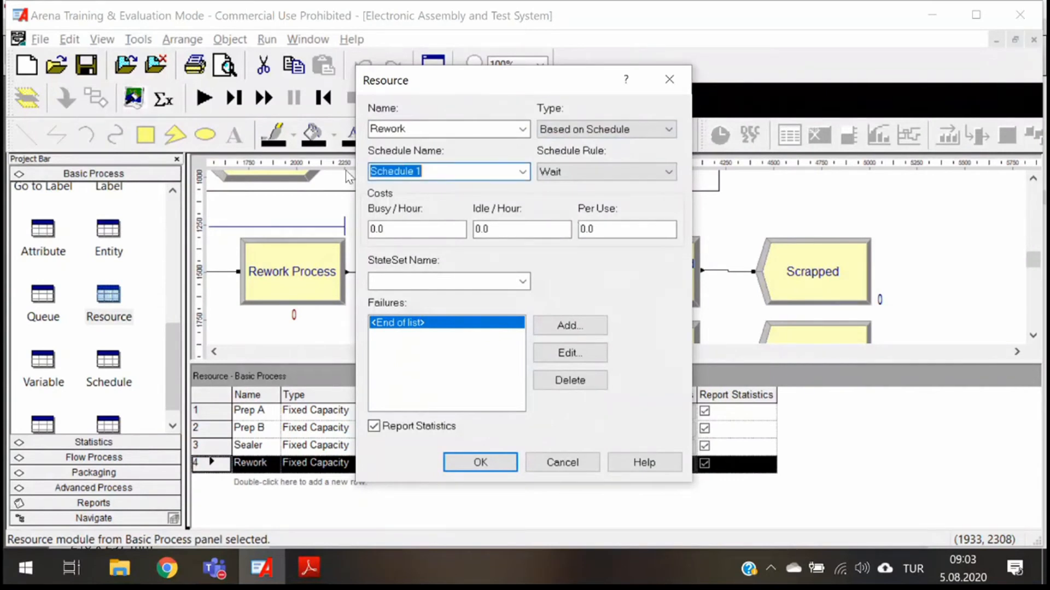
text(Rewo)
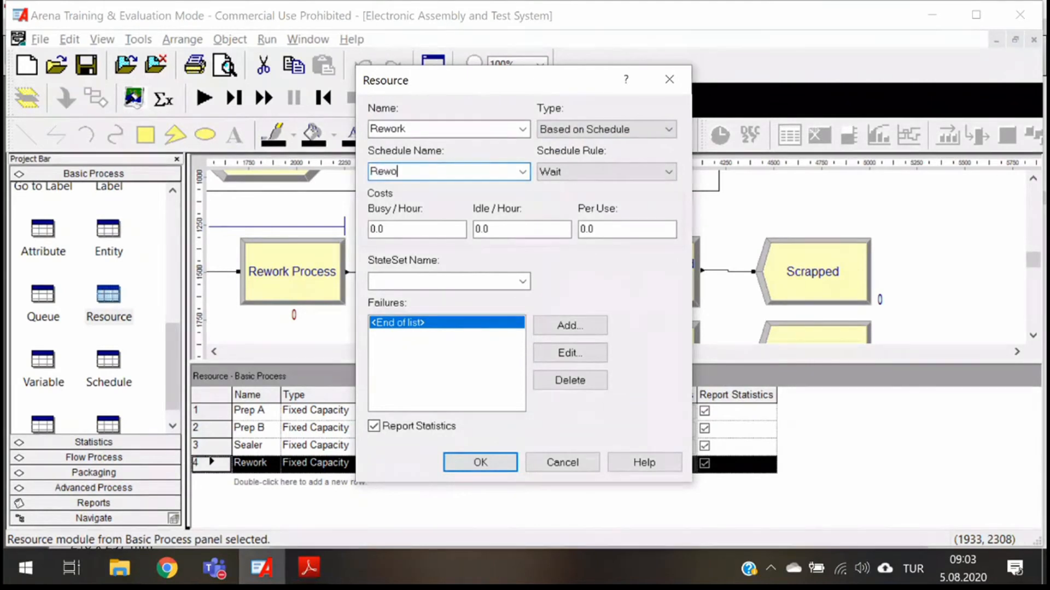
text(rk Schedule)
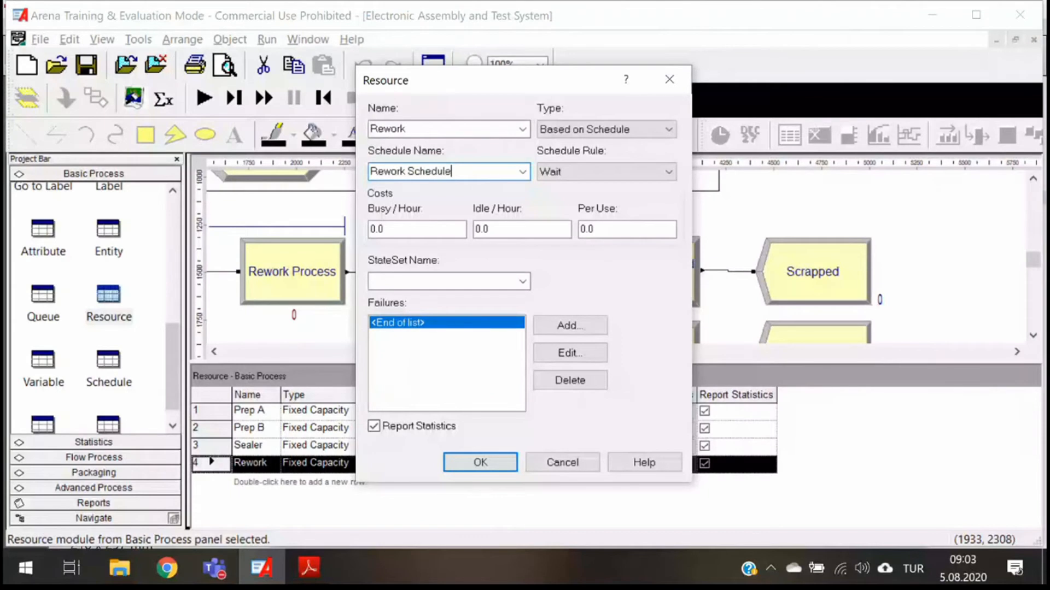
- Set the schedule rule of the Rework resource to Ignore
click(604, 172)
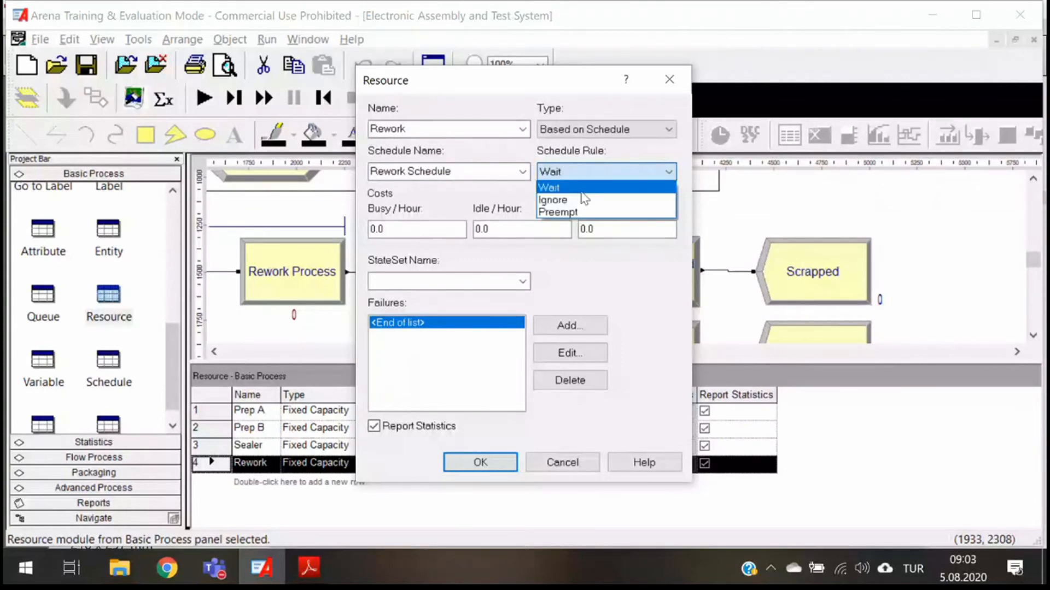
click(584, 199)
click(580, 172)
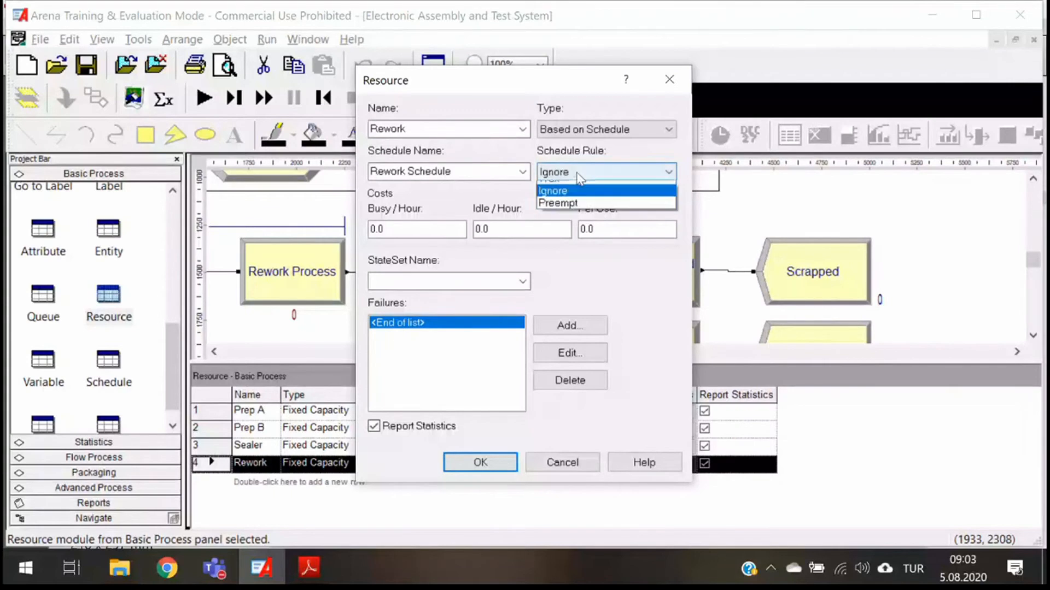
click(557, 173)
click(556, 174)
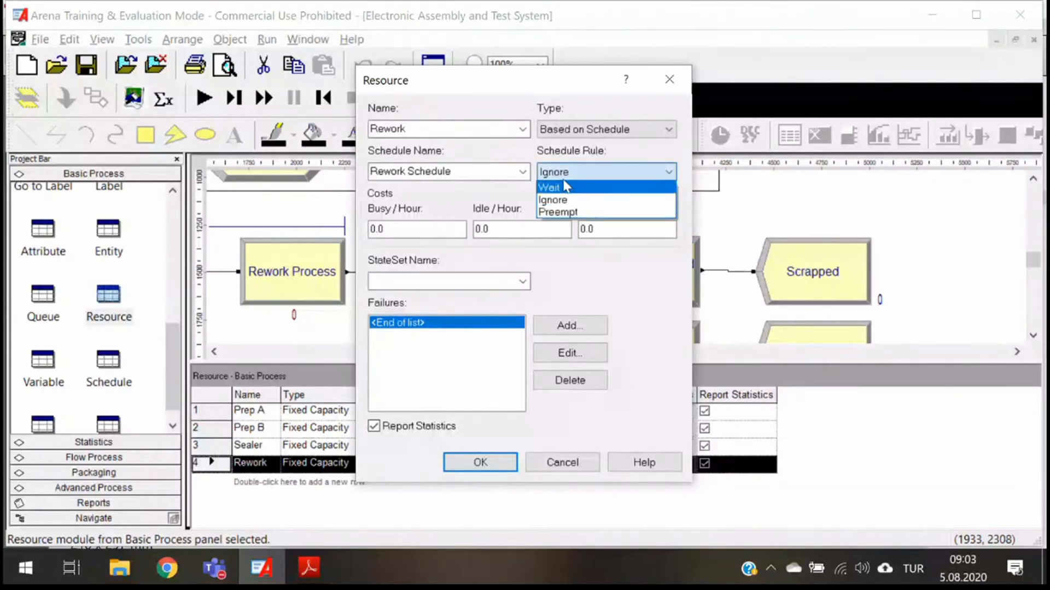
click(575, 198)
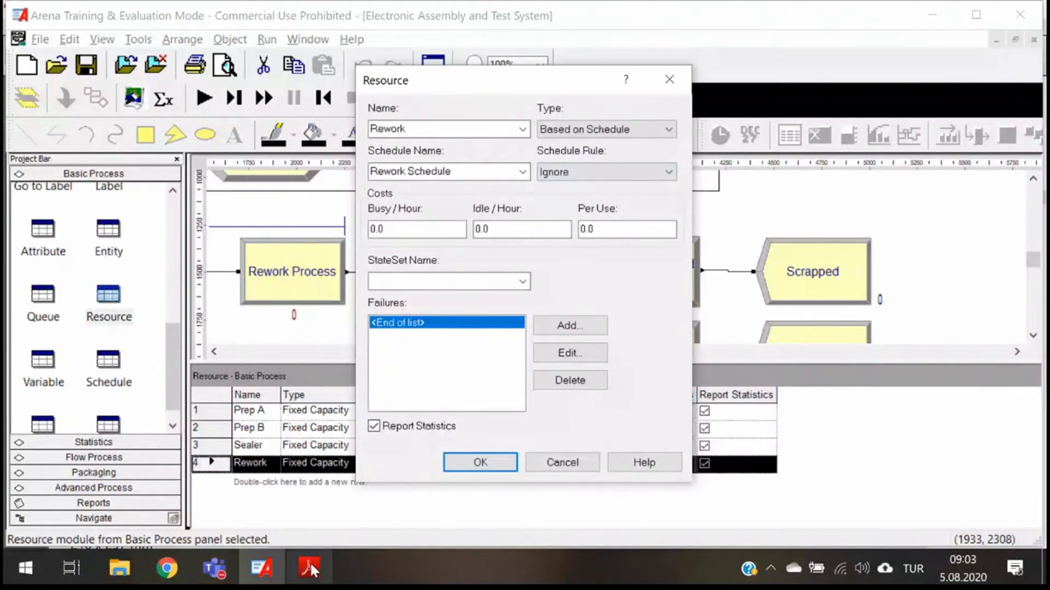
- Switch to the Simulation with Arena PDF in Adobe Reader and examine the Preempt, Wait and Ignore timeline diagram on page 160
mouse_move(310, 571)
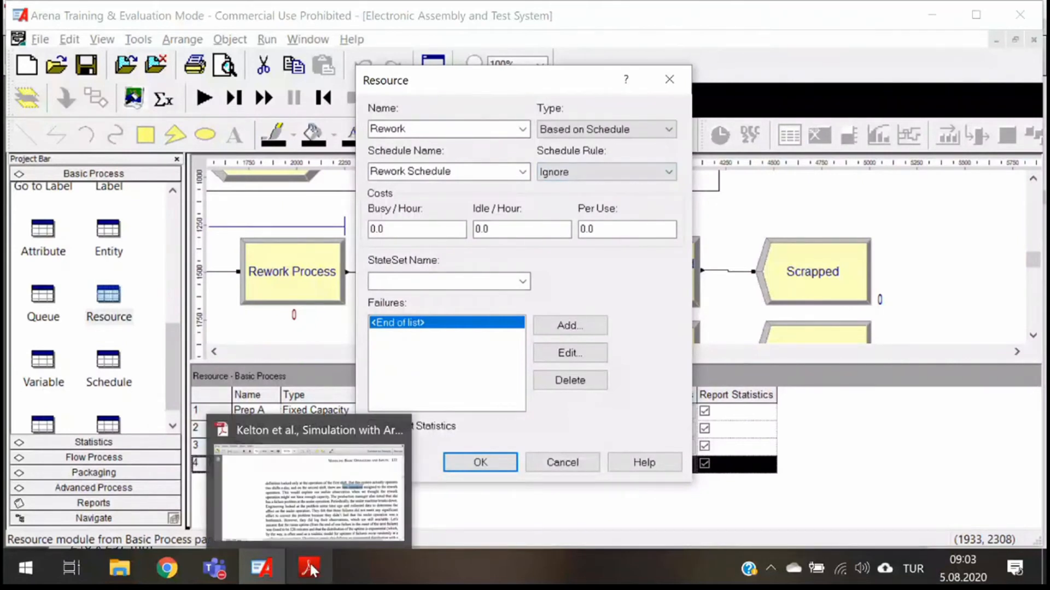
click(310, 570)
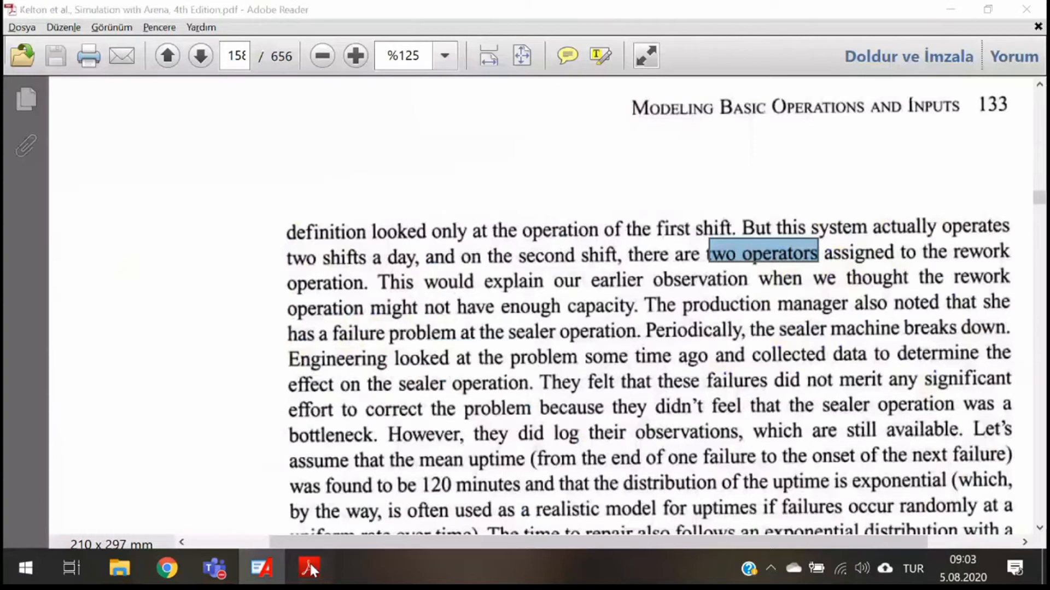
scroll(739, 275, up, 5)
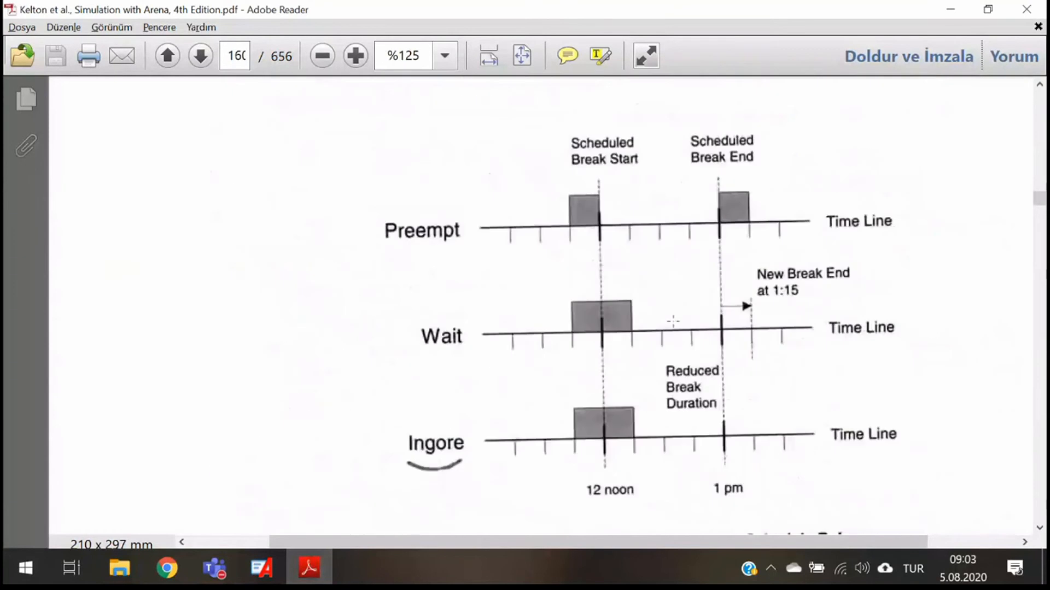
scroll(650, 547, right, 3)
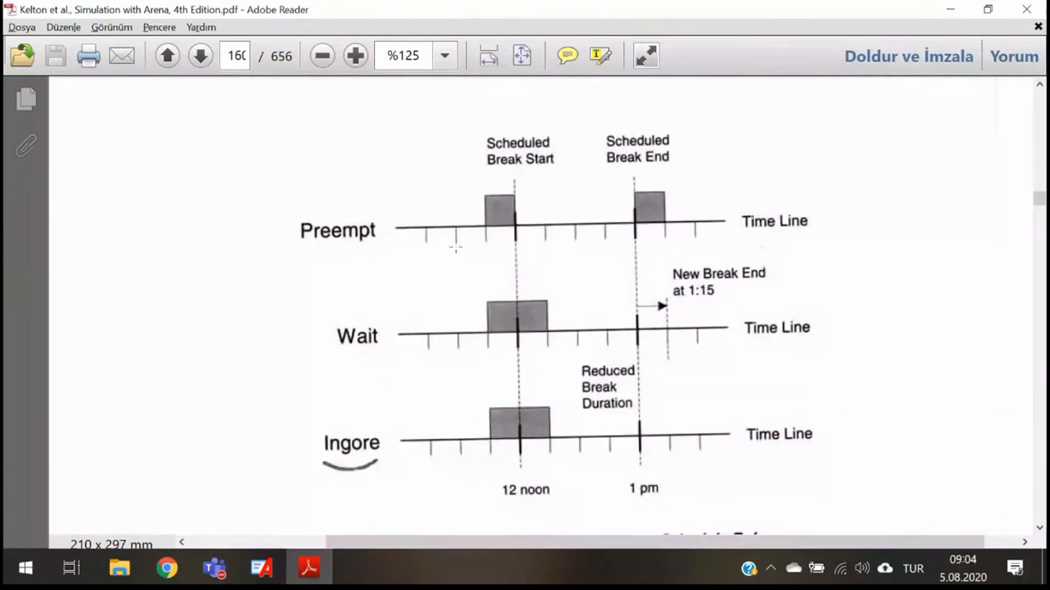
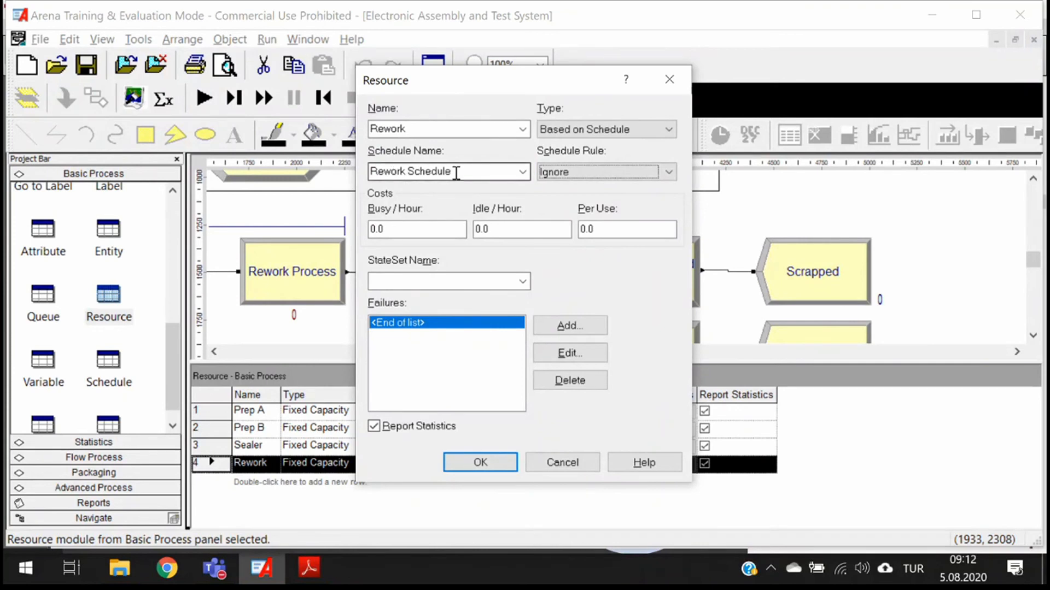
- Accept the Rework resource's settings and open the Rework Schedule for editing in its dialog
click(488, 464)
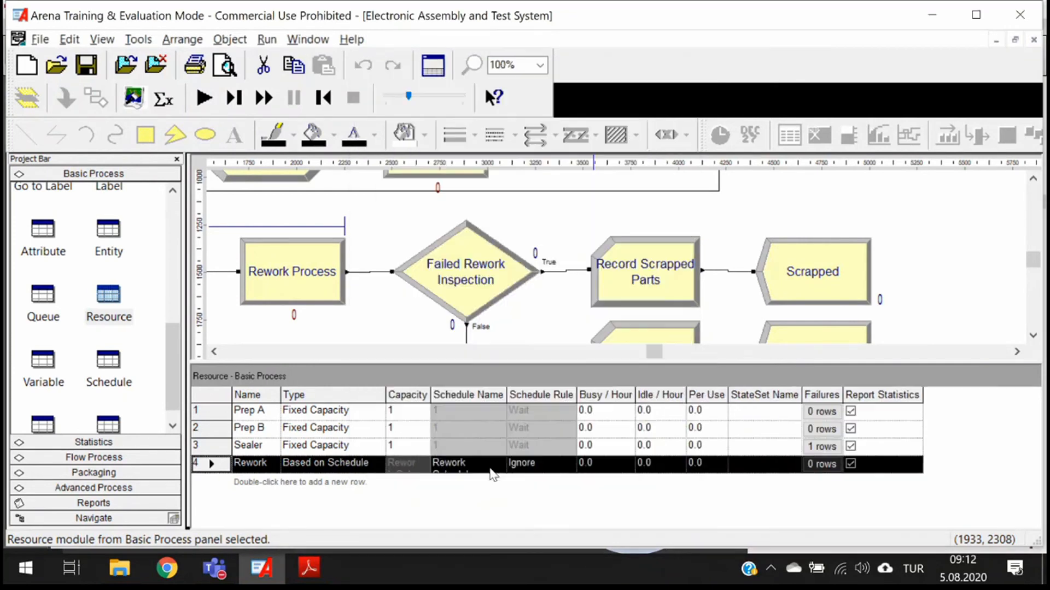
click(108, 361)
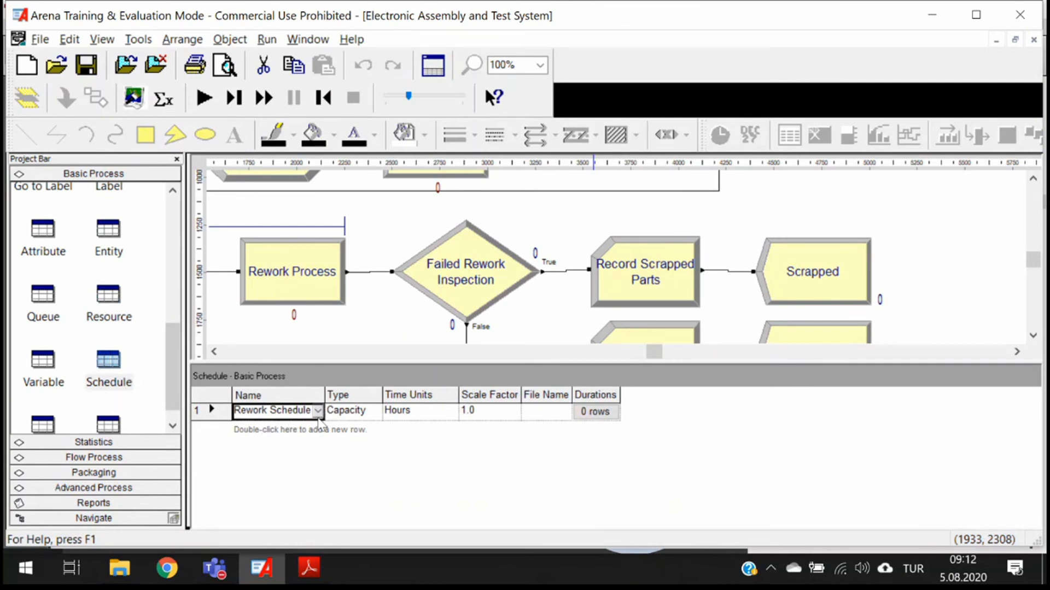
click(209, 409)
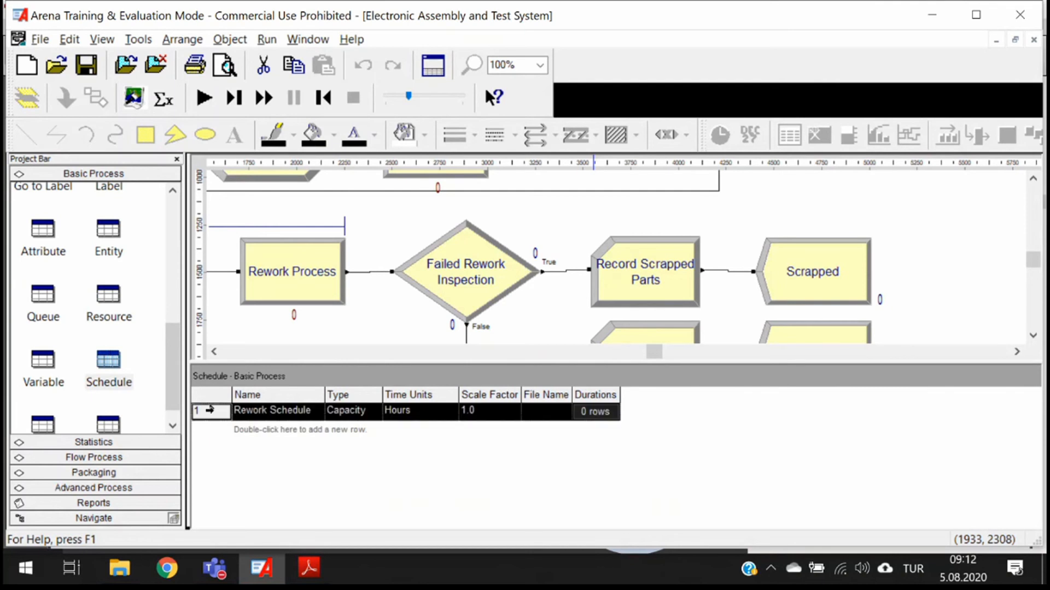
right_click(210, 409)
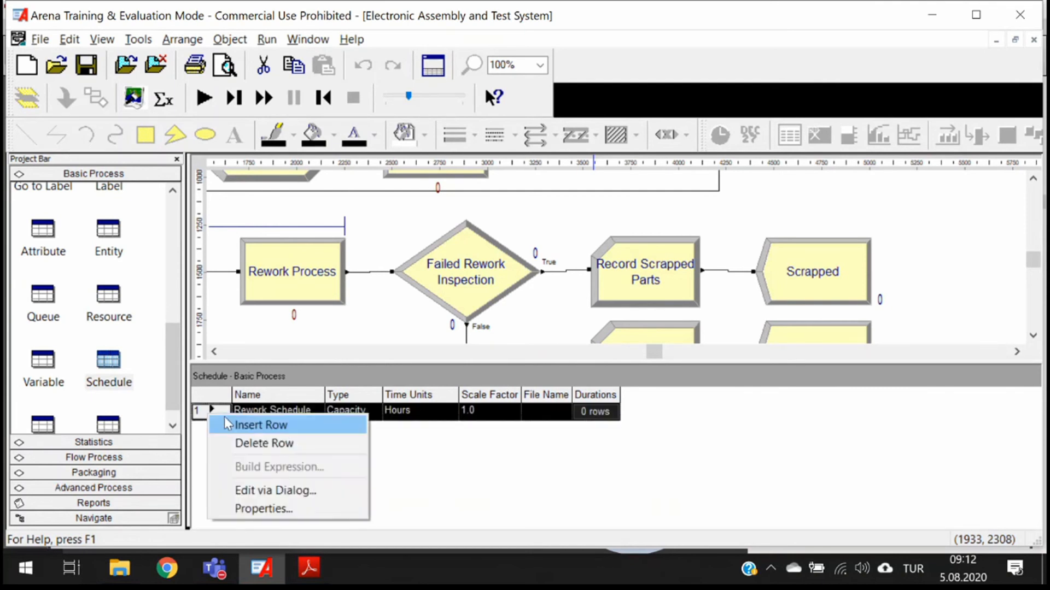
click(275, 491)
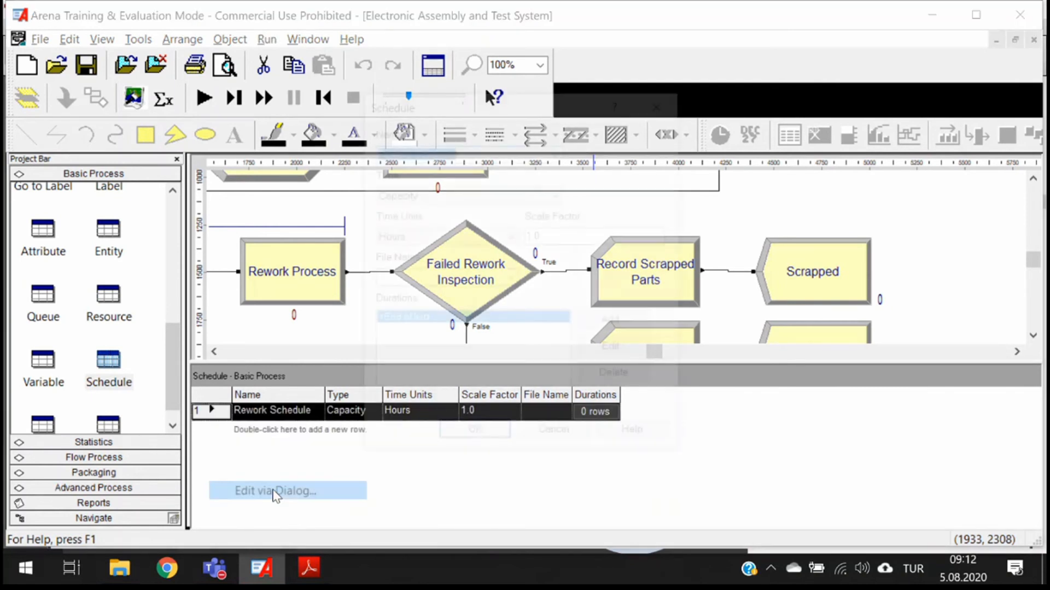
- Set the time units of the Rework Schedule to Hours
click(461, 148)
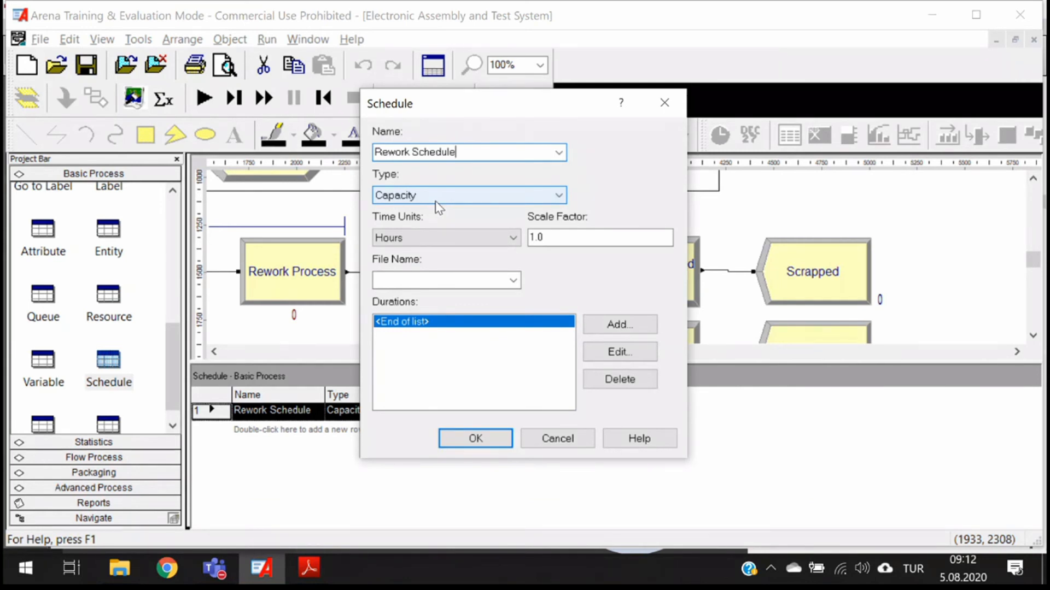
click(451, 238)
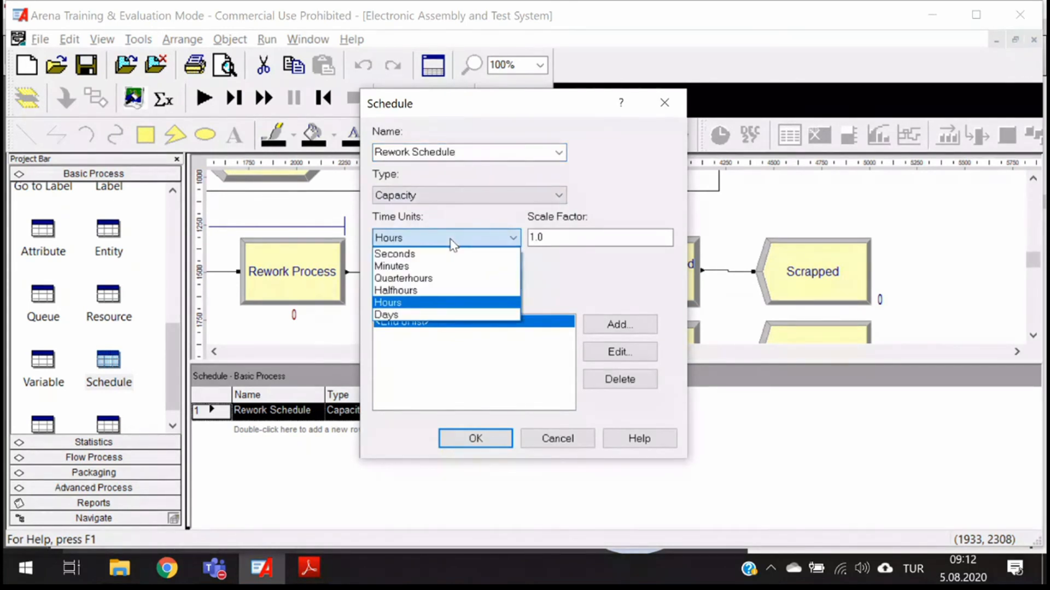
click(415, 303)
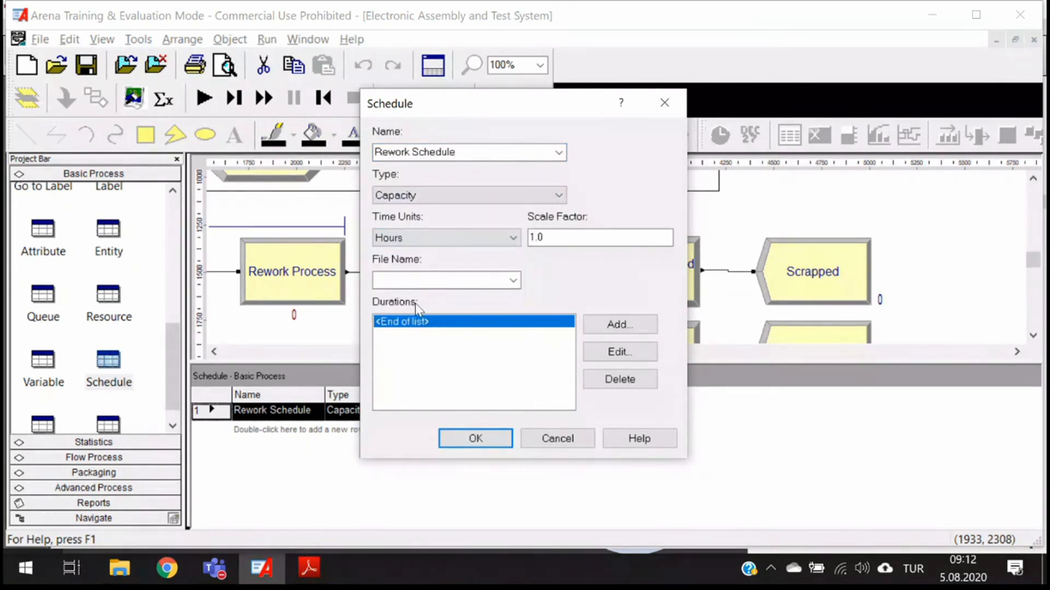
- Add a duration entry to the Rework Schedule with capacity 1 and duration 8
click(625, 327)
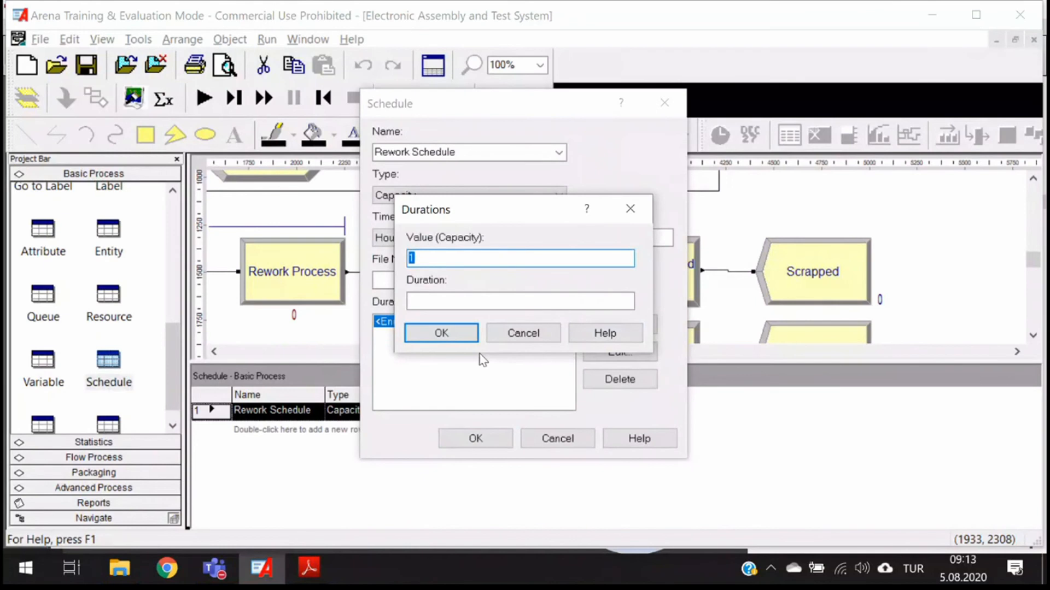
key(Tab)
text(8)
click(421, 334)
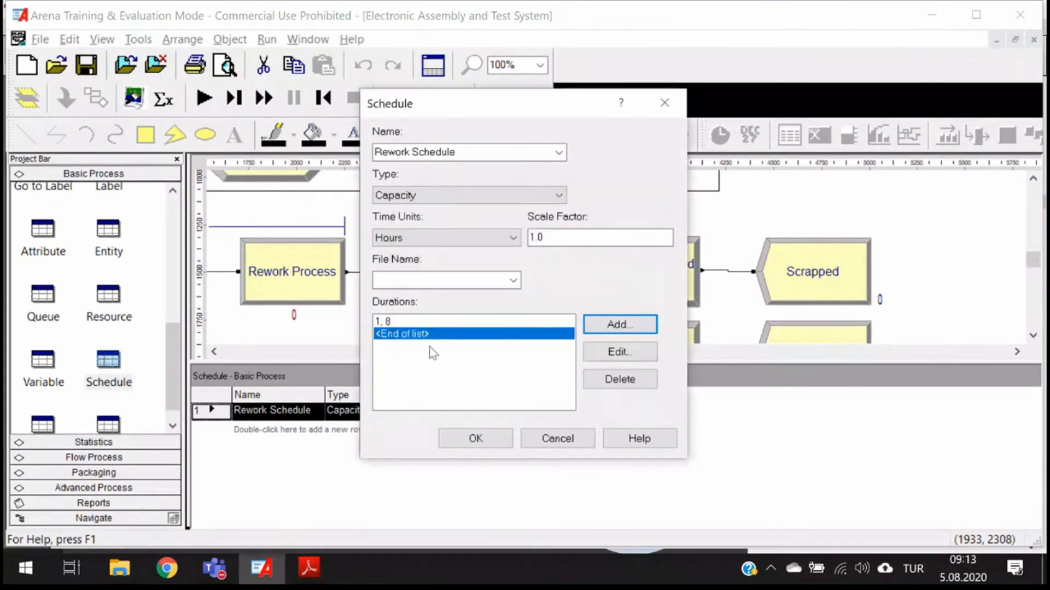
- Add a second duration entry with capacity 2 and duration 8, and accept the Rework Schedule
click(634, 328)
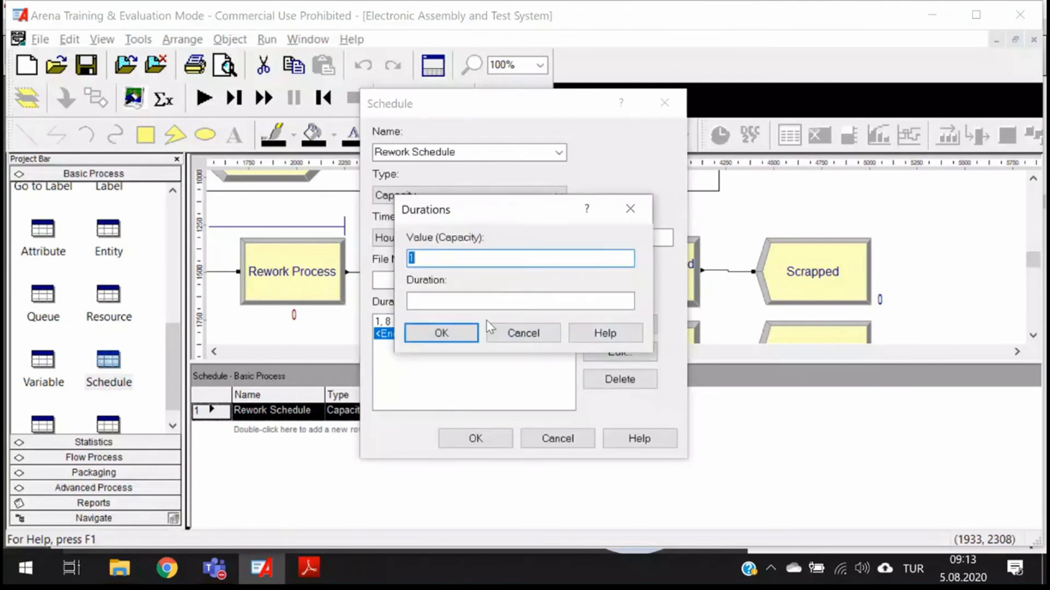
text(2)
click(443, 300)
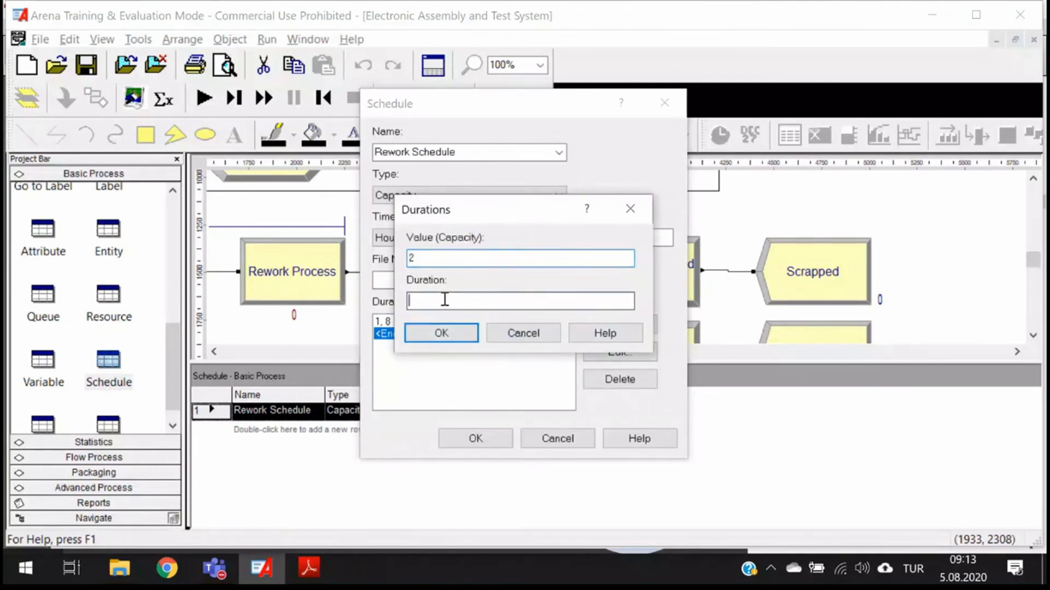
text(8)
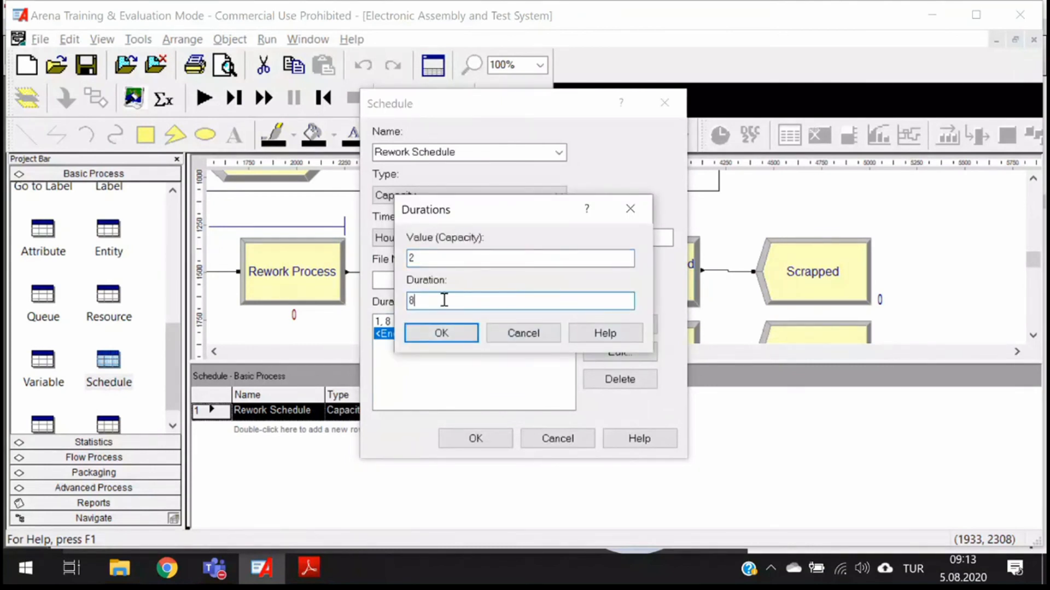
click(437, 331)
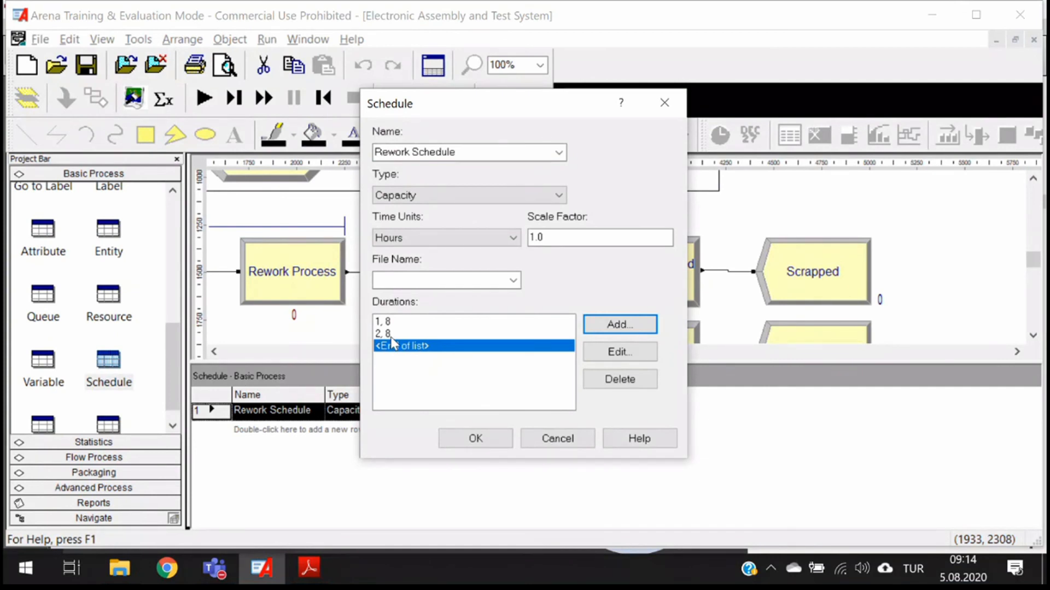
click(470, 445)
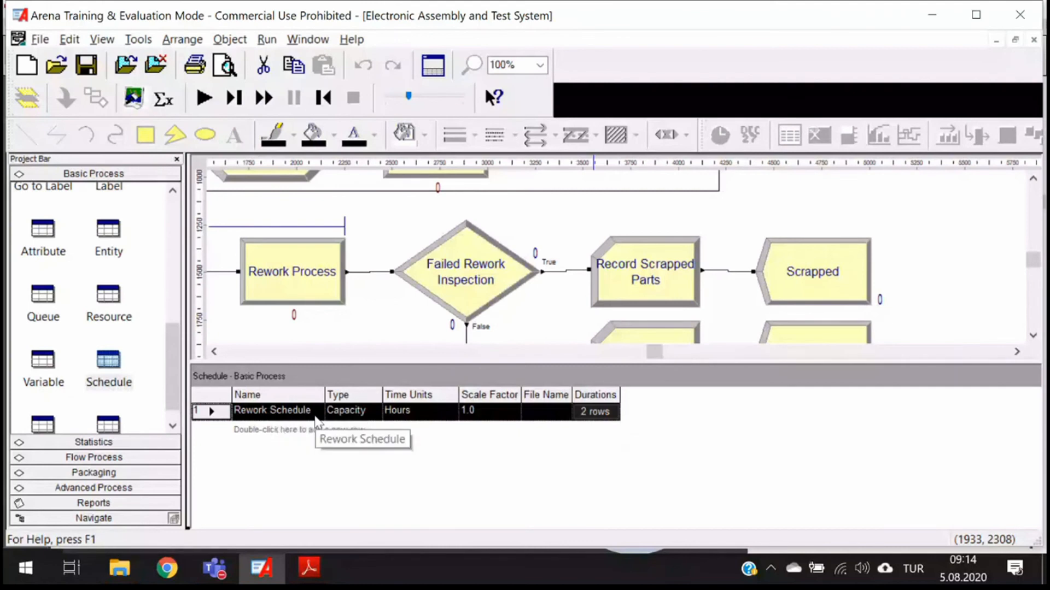
- Show the resource table and widen its Schedule Name column to fit the Rework resource's full schedule name
click(122, 302)
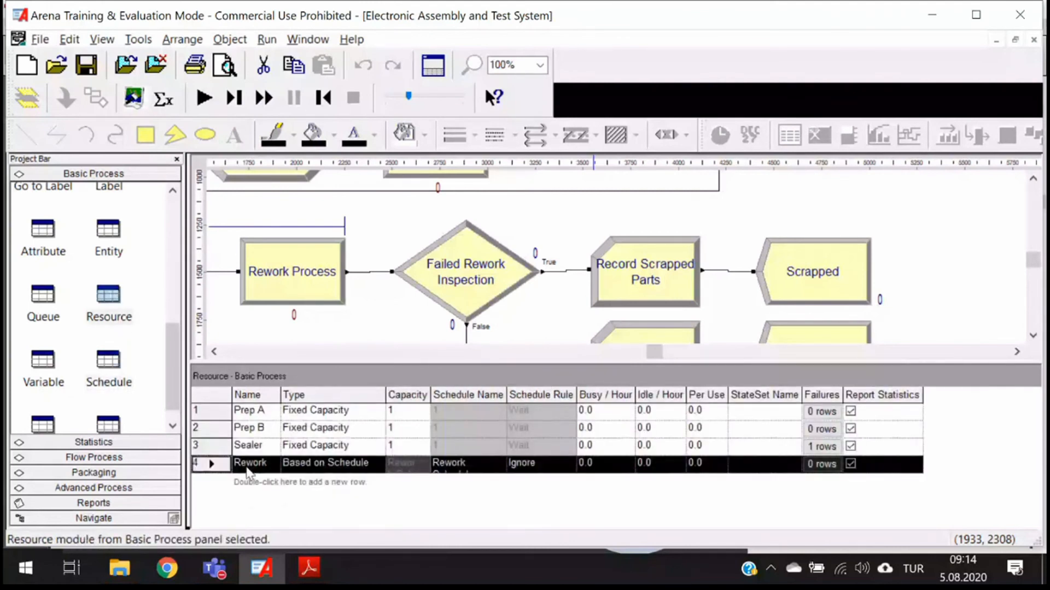
double_click(508, 394)
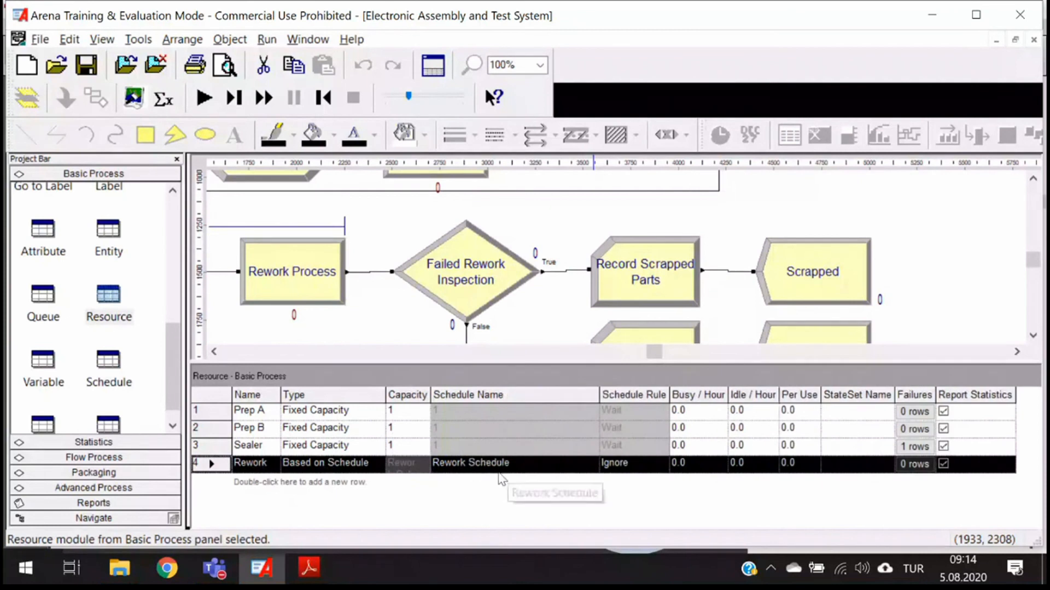
click(332, 468)
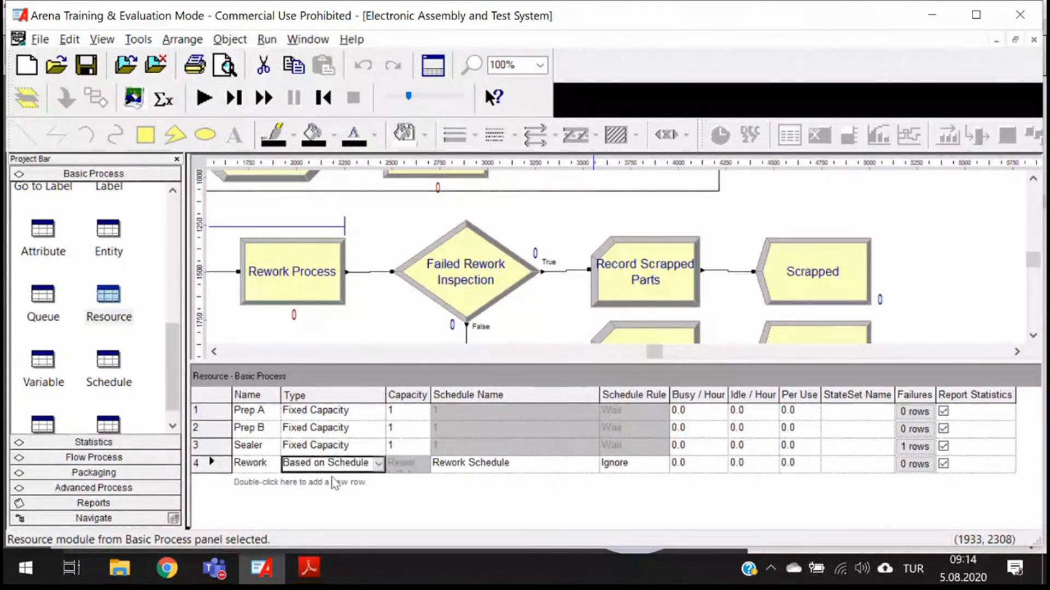
- Compare the Rework resource's schedule settings with the Rework Schedule entry in the Schedule table
click(114, 385)
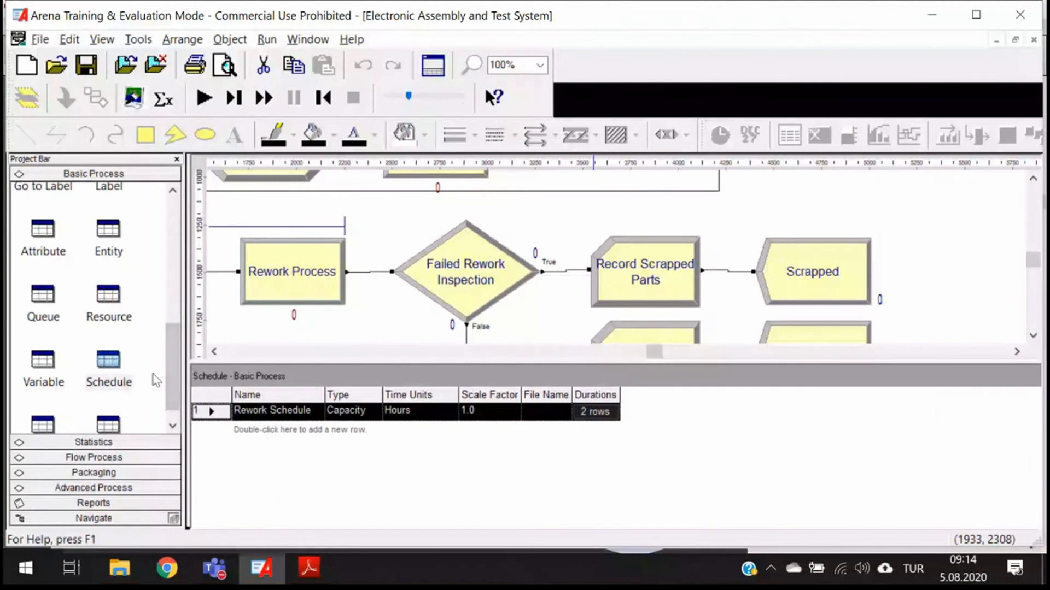
click(108, 295)
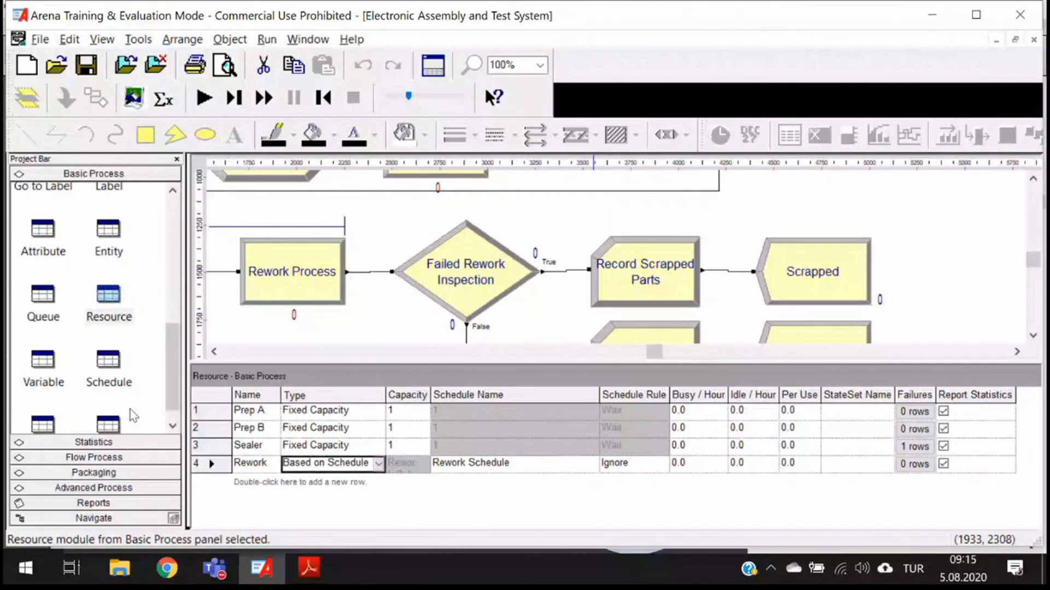
click(112, 385)
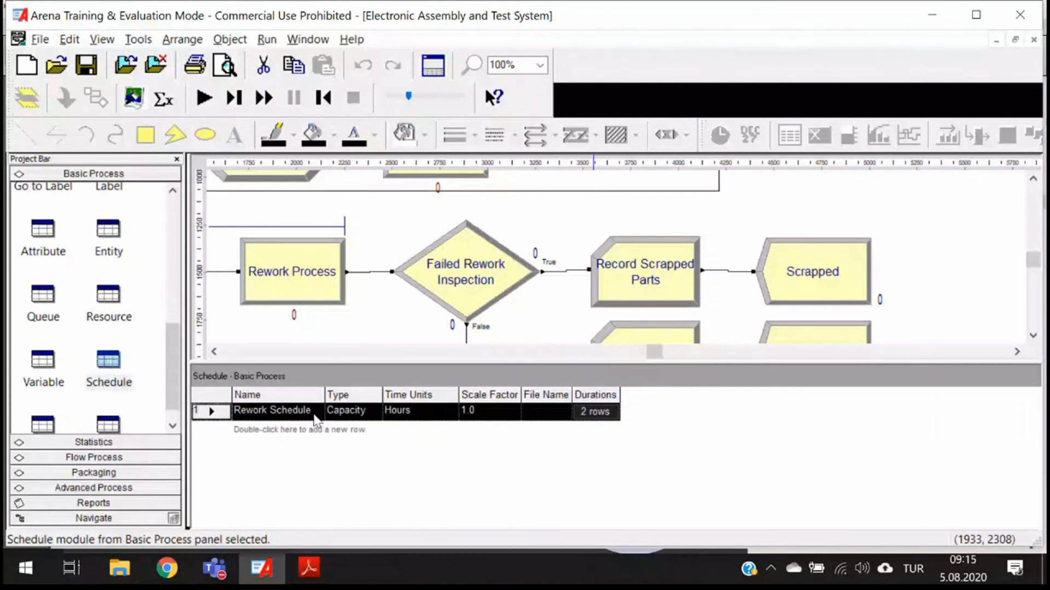
click(108, 298)
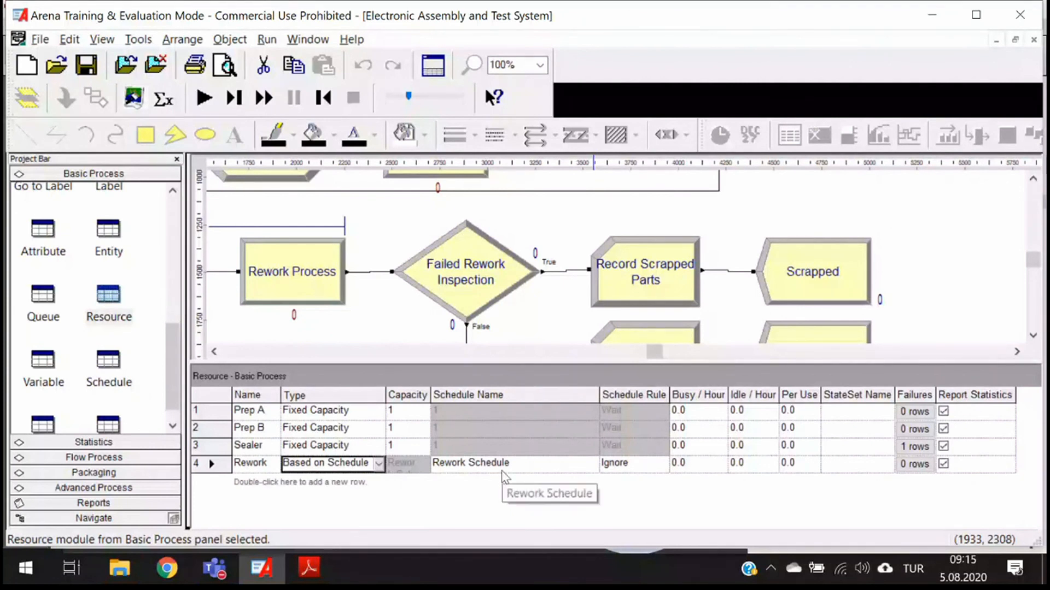
click(109, 371)
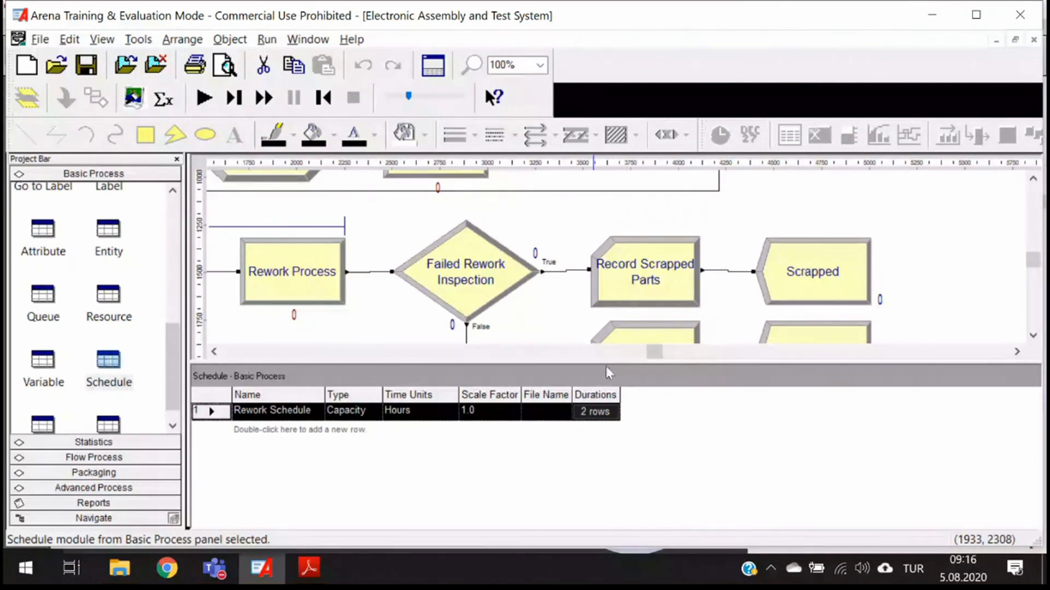
- Enlarge the flowchart area above the Schedule table and frame the Rework Process with its neighbouring modules
scroll(554, 265, down, 3)
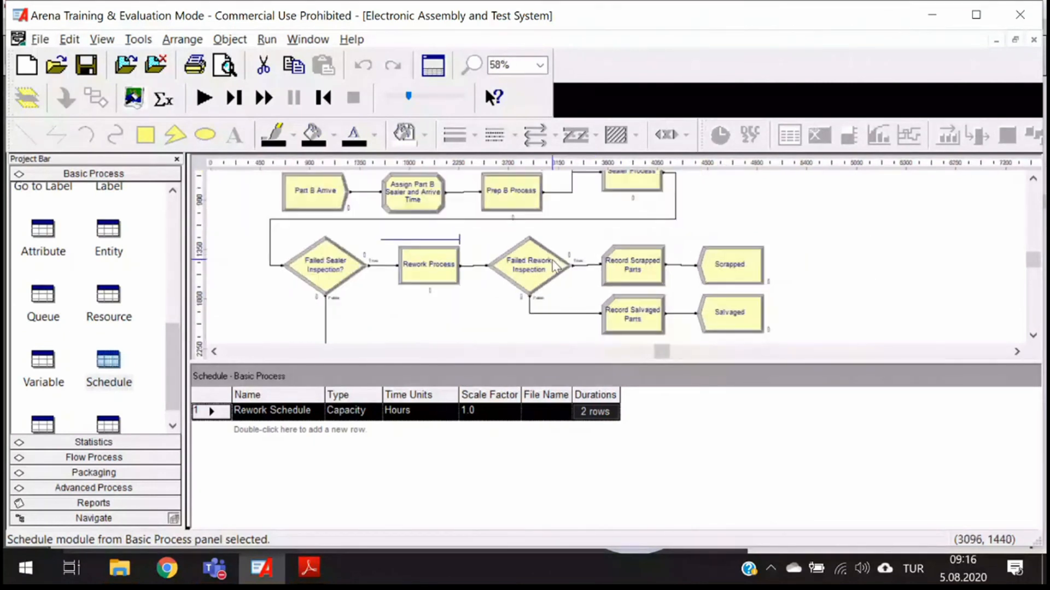
scroll(555, 265, down, 1)
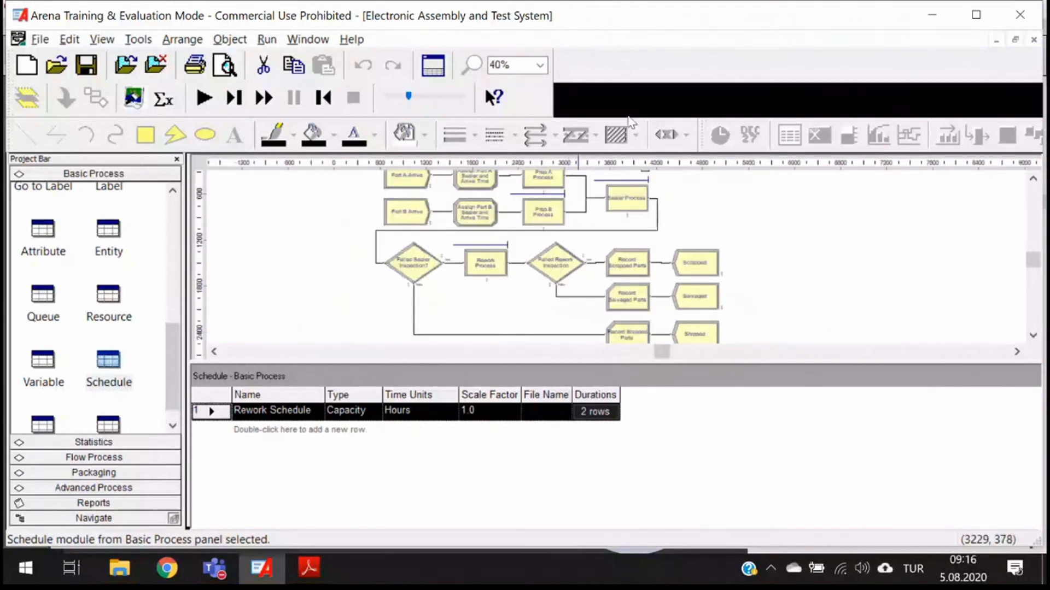
scroll(603, 222, up, 1)
drag(520, 361, 512, 454)
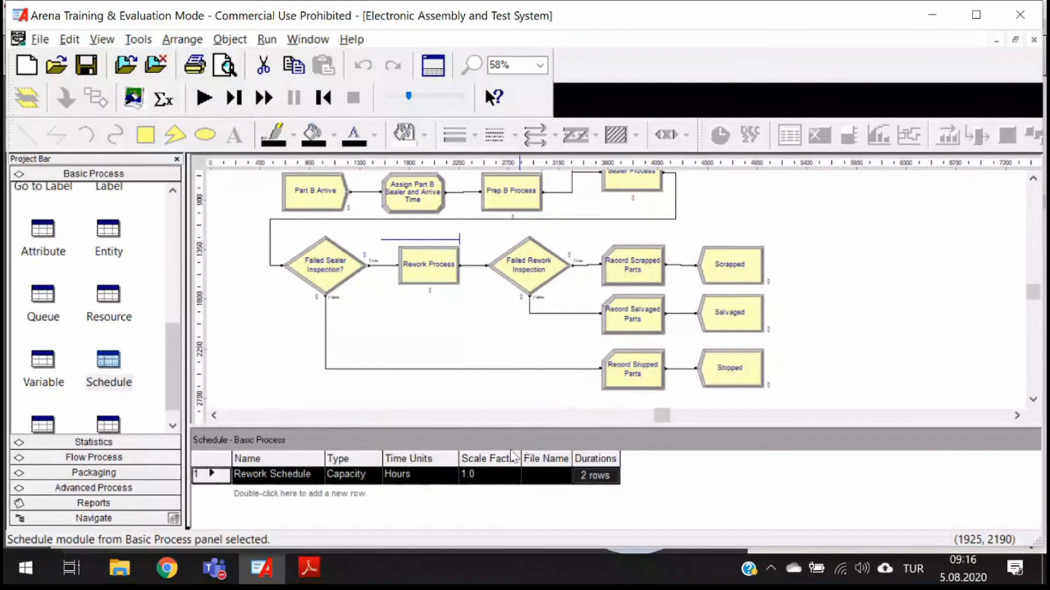
scroll(361, 358, up, 3)
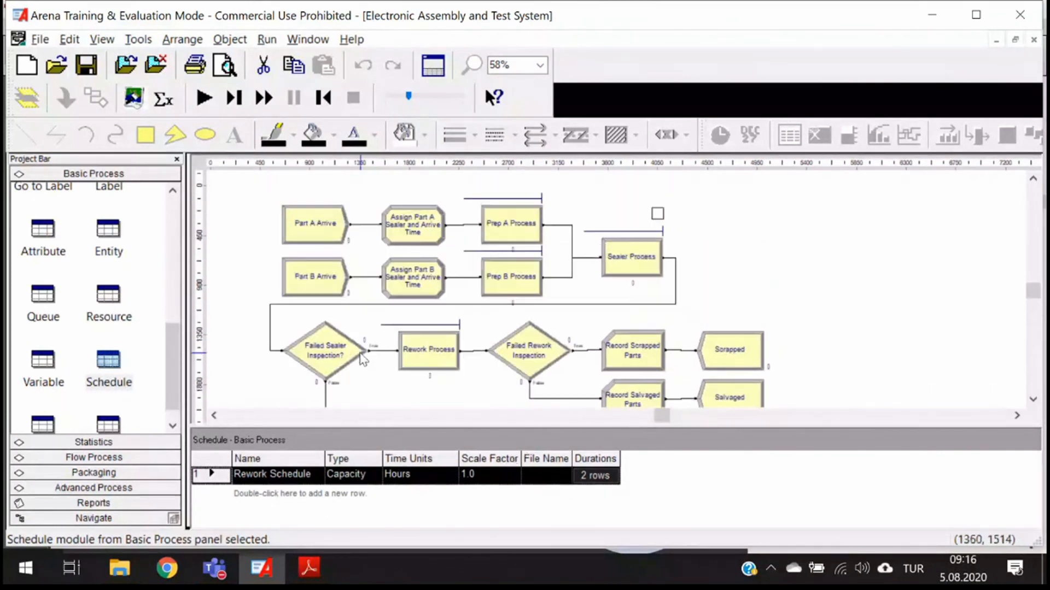
scroll(360, 353, up, 1)
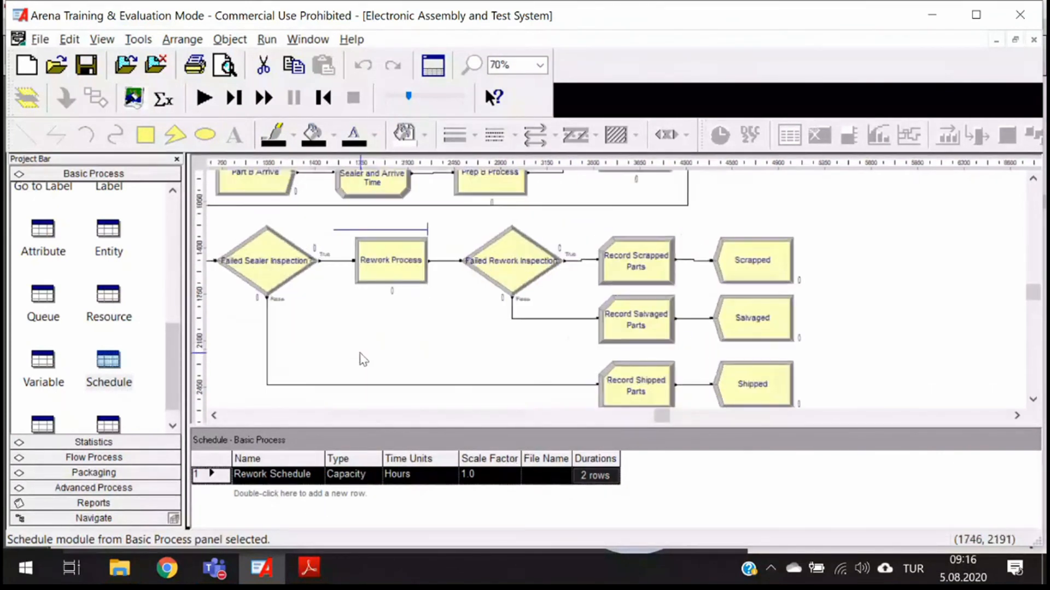
scroll(361, 358, up, 1)
drag(664, 418, 656, 425)
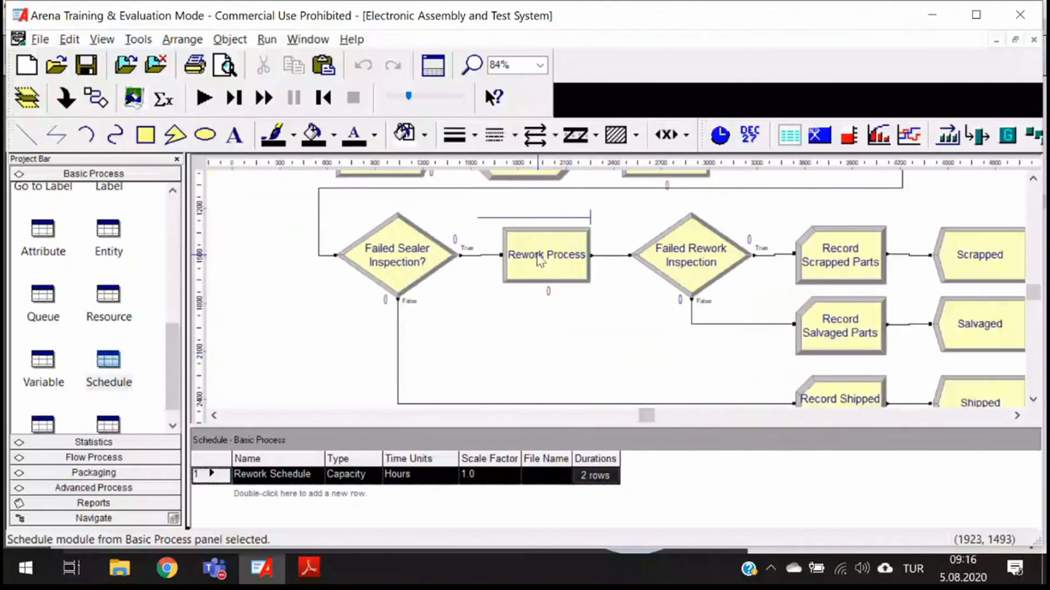
click(838, 202)
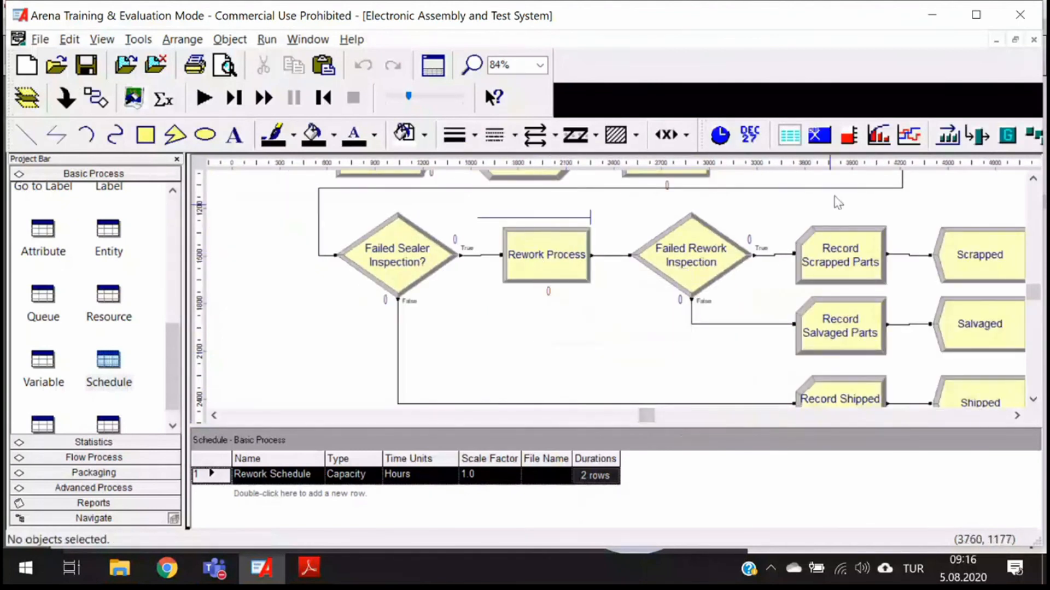
click(819, 143)
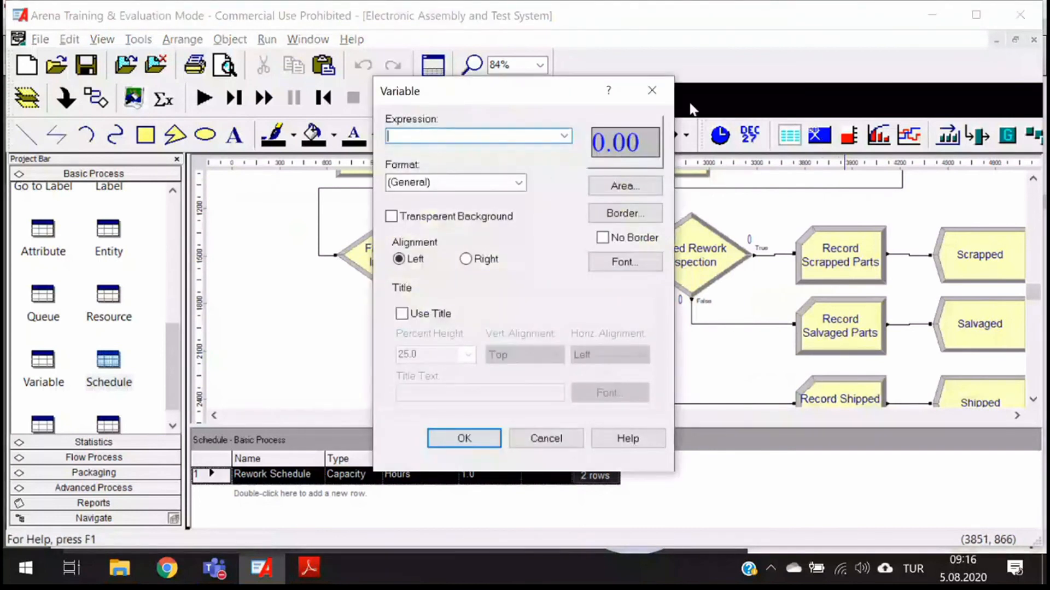
click(652, 90)
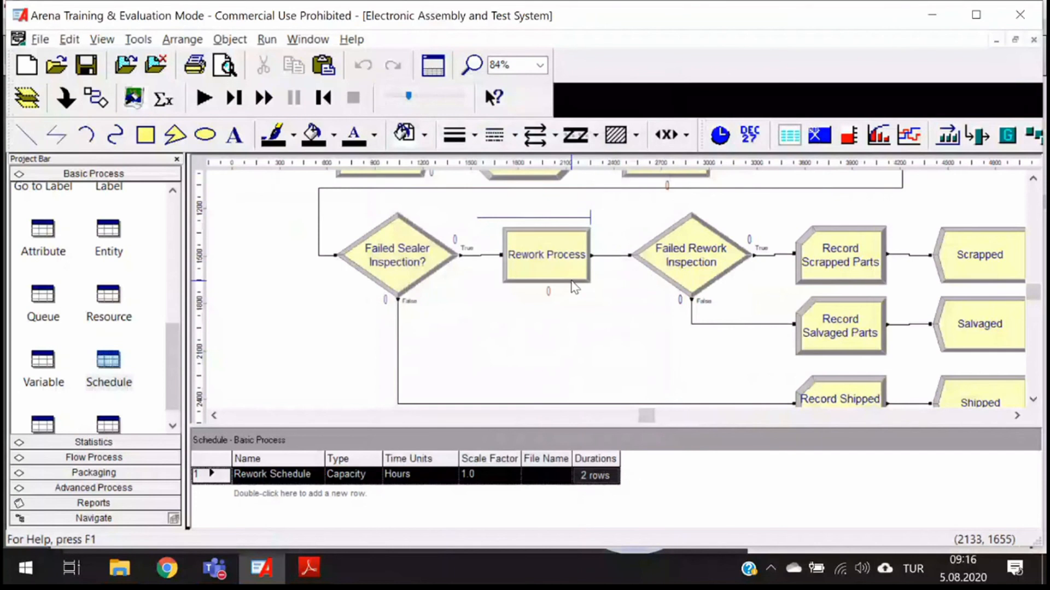
- Start a new variable display and build its expression from the resource usage variable Current Number Scheduled
click(819, 135)
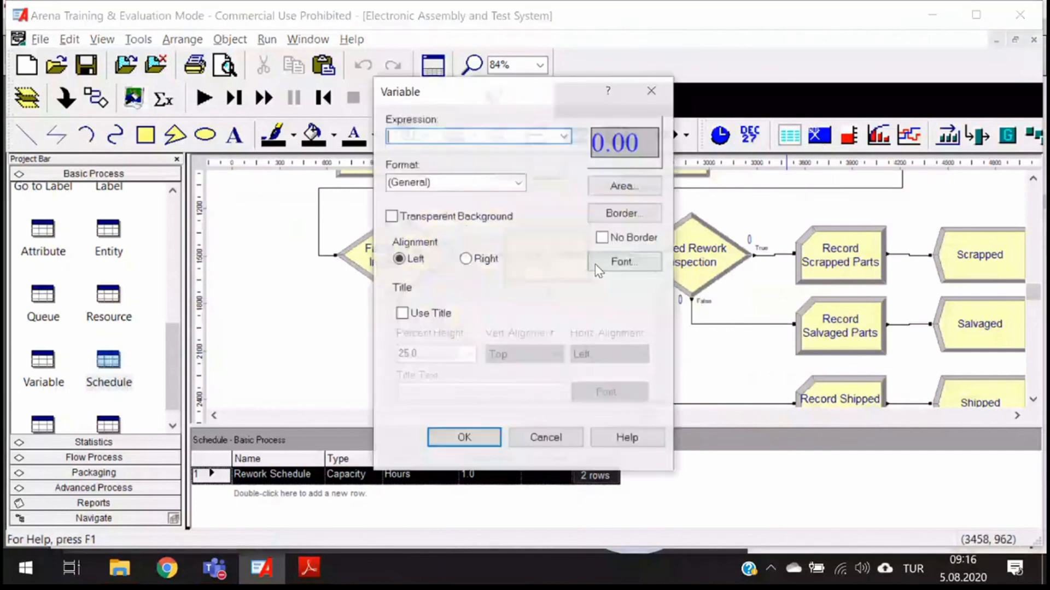
right_click(521, 138)
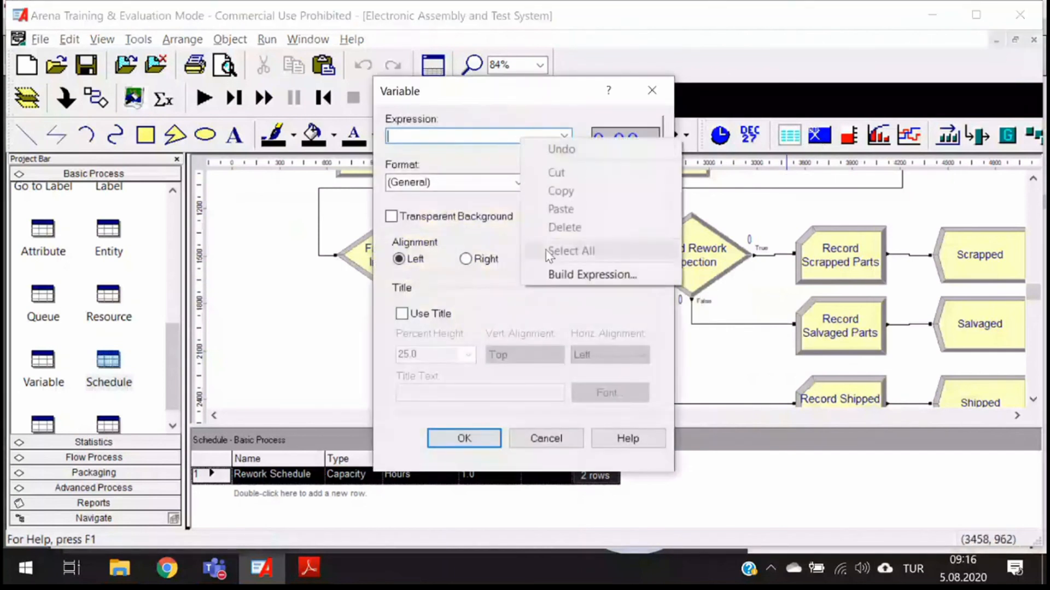
click(593, 274)
scroll(539, 191, down, 1)
scroll(533, 164, up, 1)
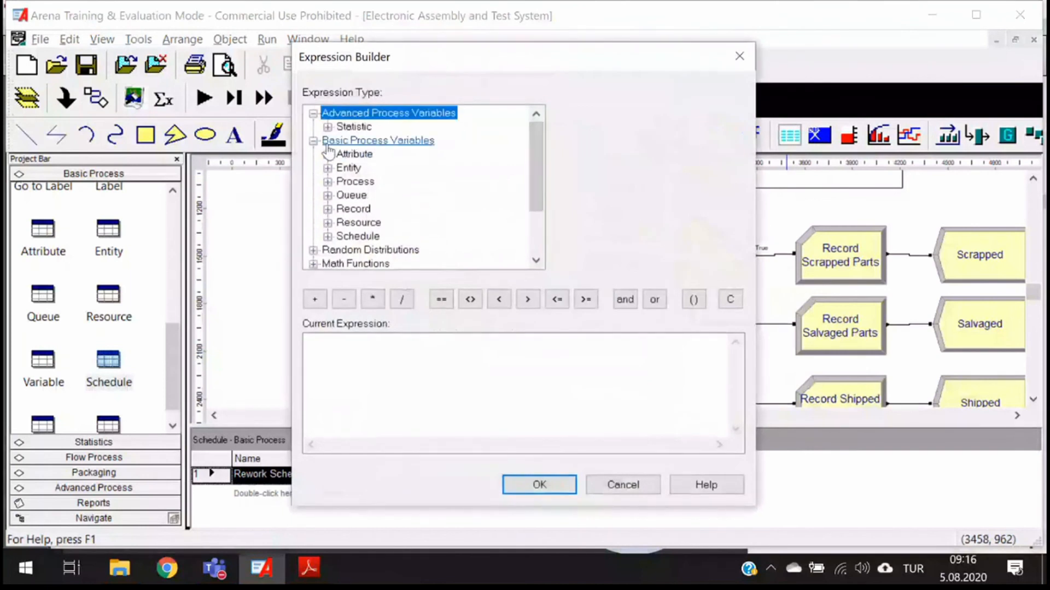
click(328, 223)
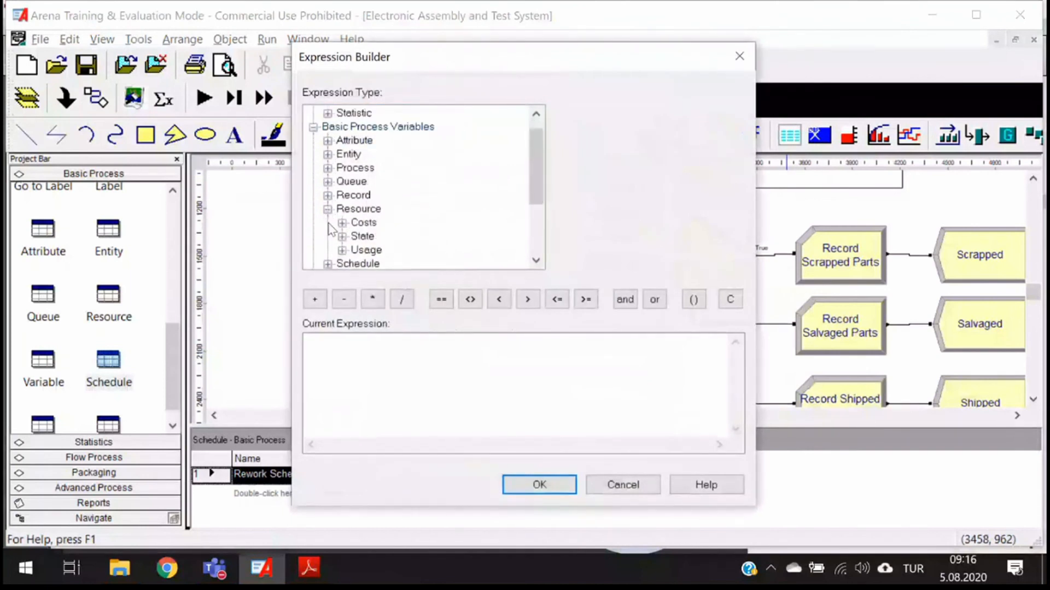
click(356, 251)
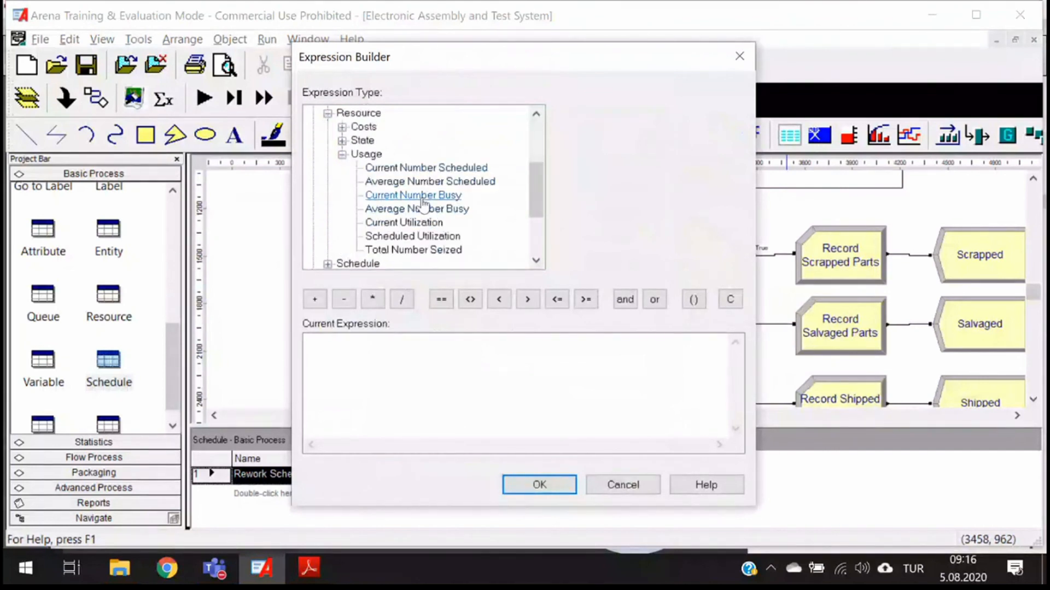
click(427, 169)
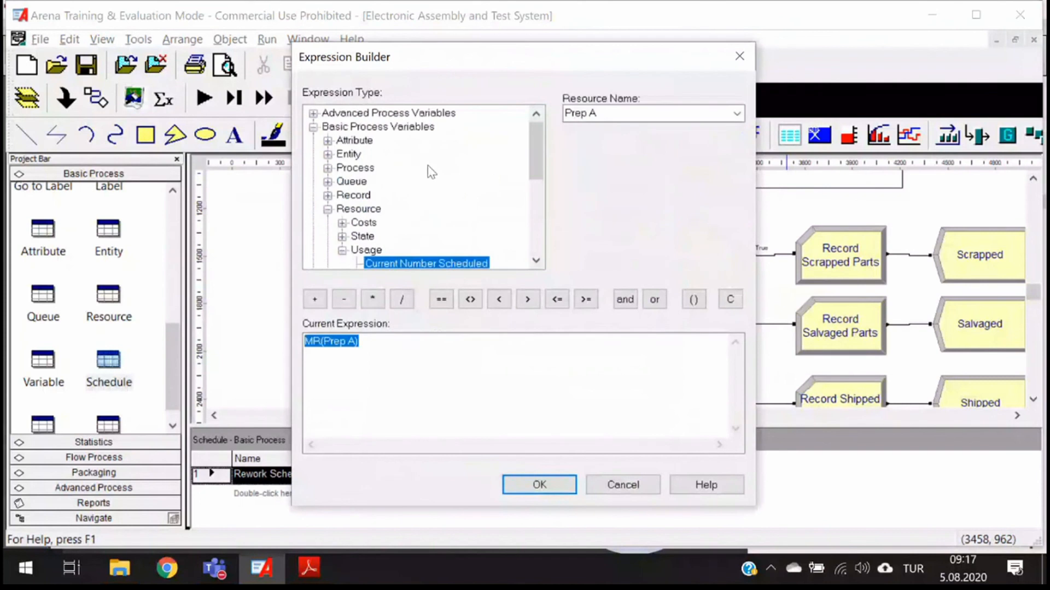
- Set the expression's resource to Rework, accept MR(Rework) with the General format, and place the display just below the Rework Process
click(735, 114)
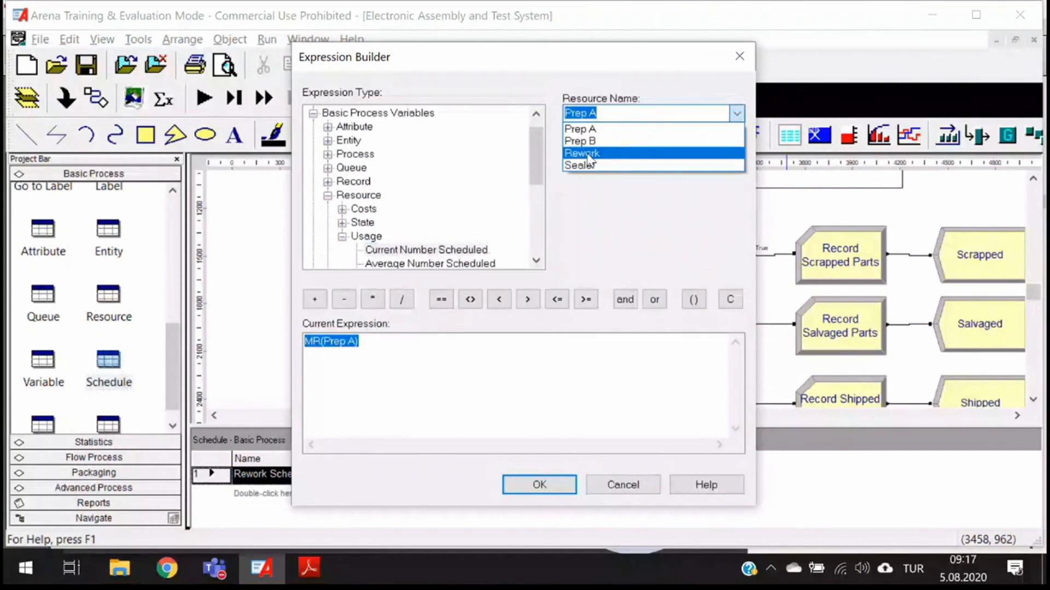
click(589, 154)
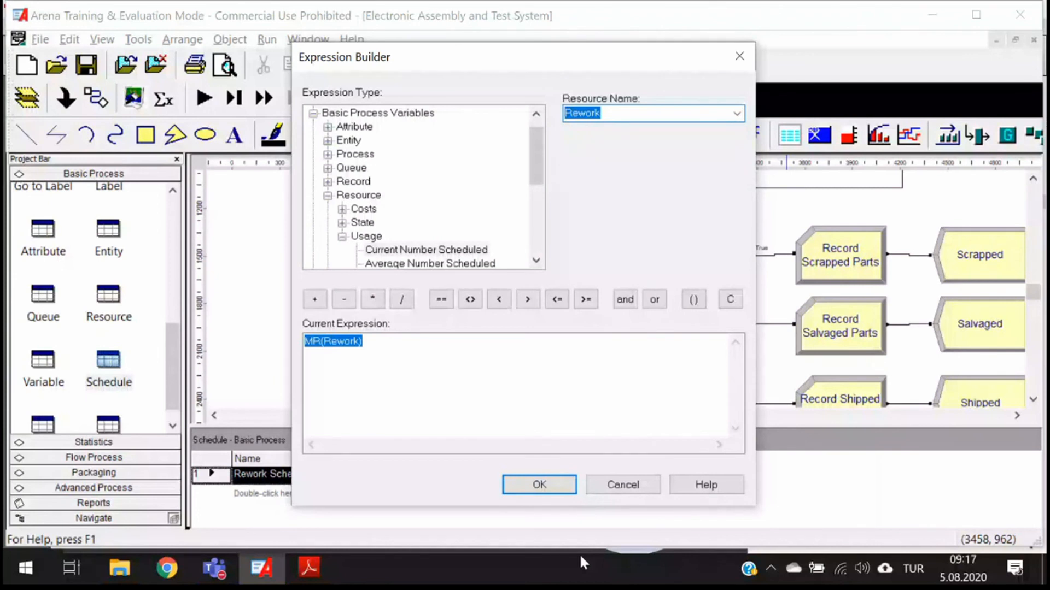
click(540, 491)
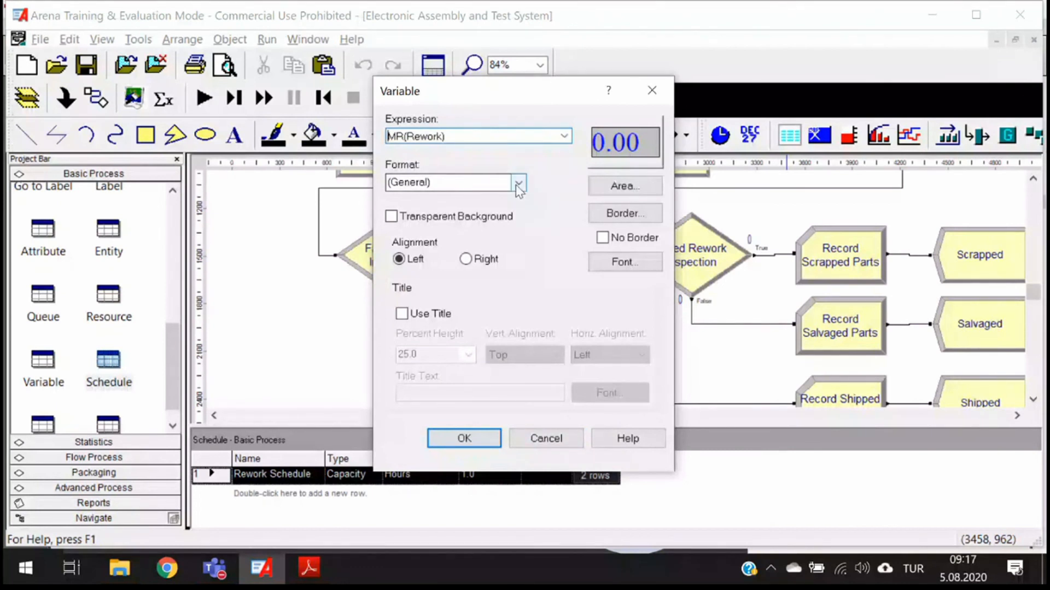
key(Return)
- Start the simulation run of the model
click(202, 96)
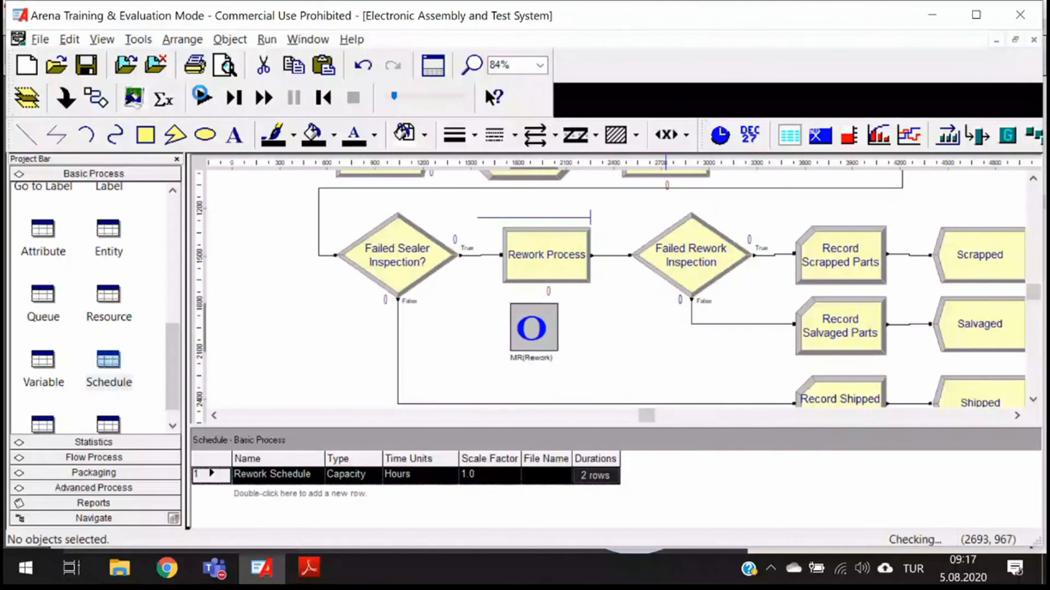